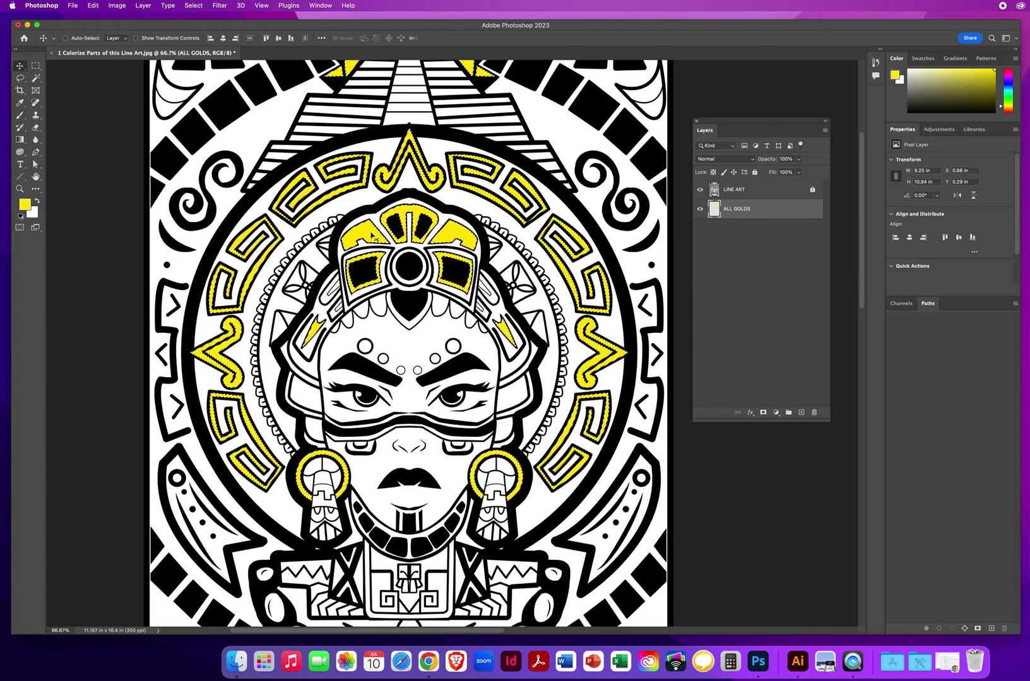
Deselect the gold areas and zoom to 200% on the face, moving the Layers panel aside
key("super+d")
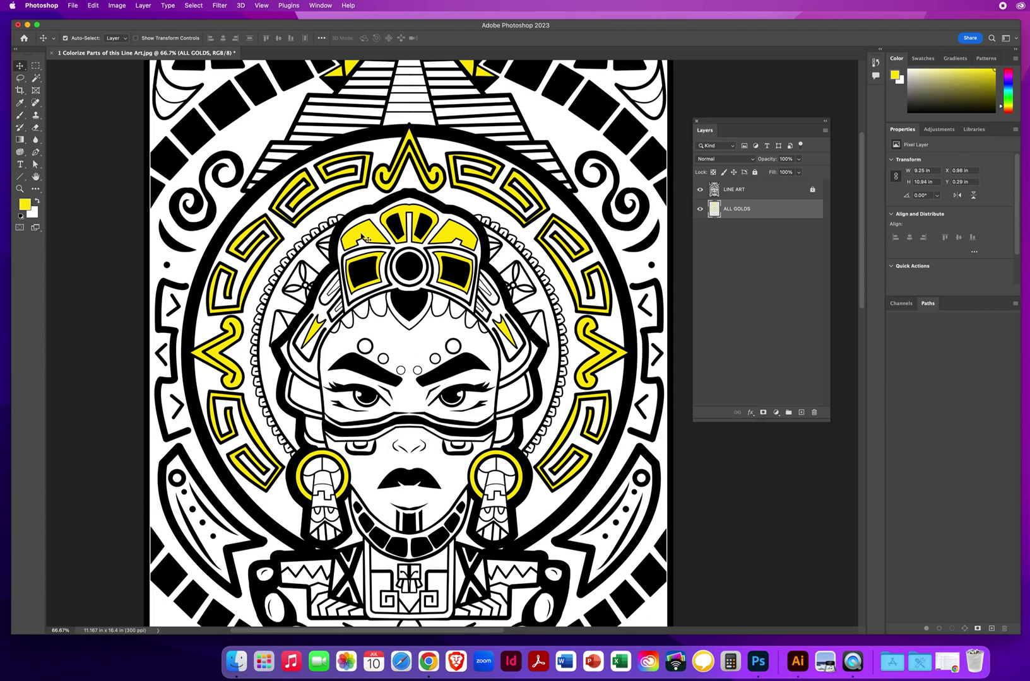
left_click(22, 190)
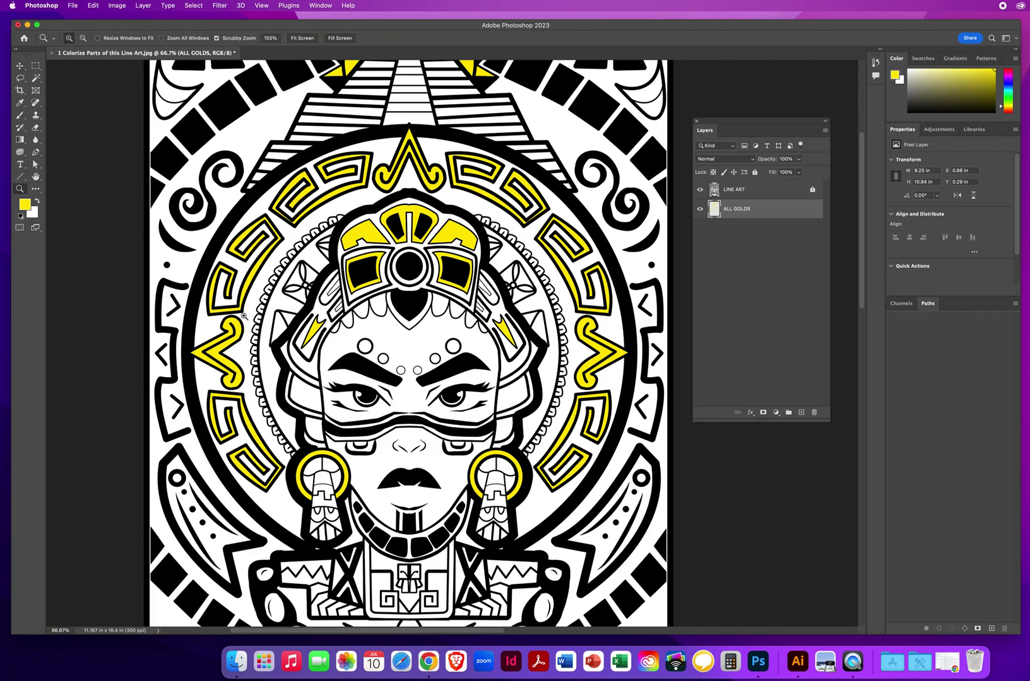
left_click(401, 366)
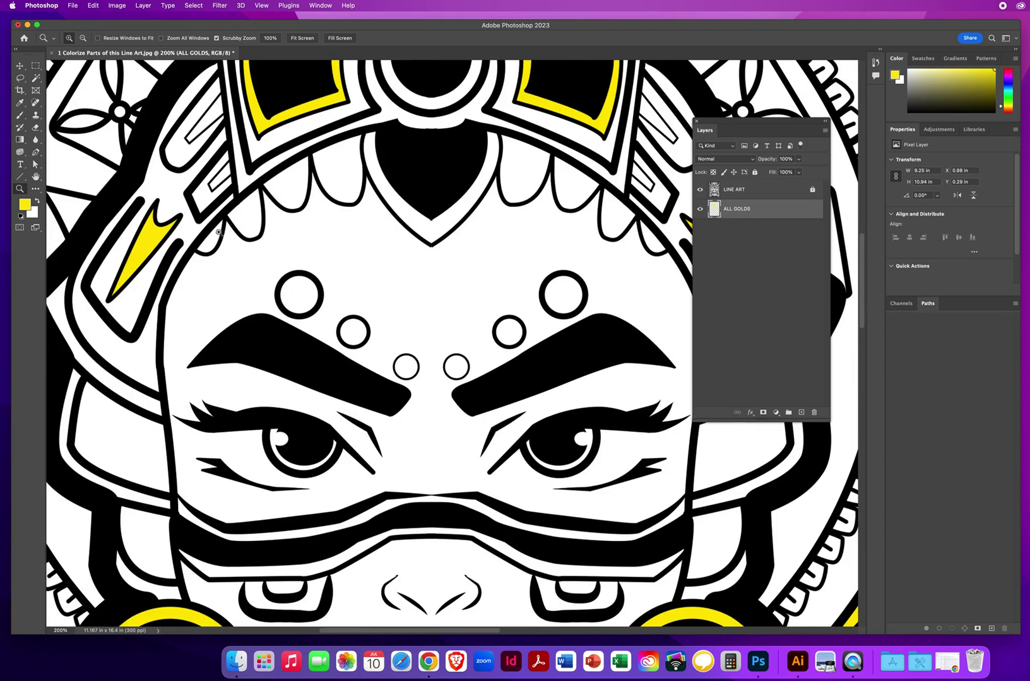
left_click_drag(708, 129, 761, 132)
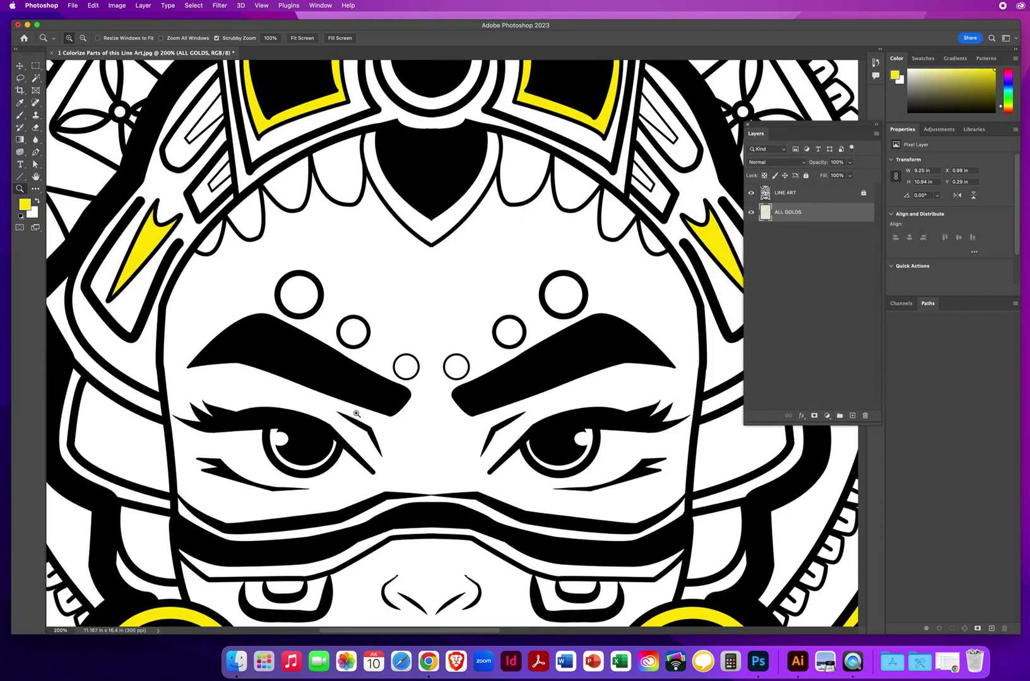
Magic Wand the headband scallops, central band and forehead circles on the LINE ART layer into one selection
left_click(36, 78)
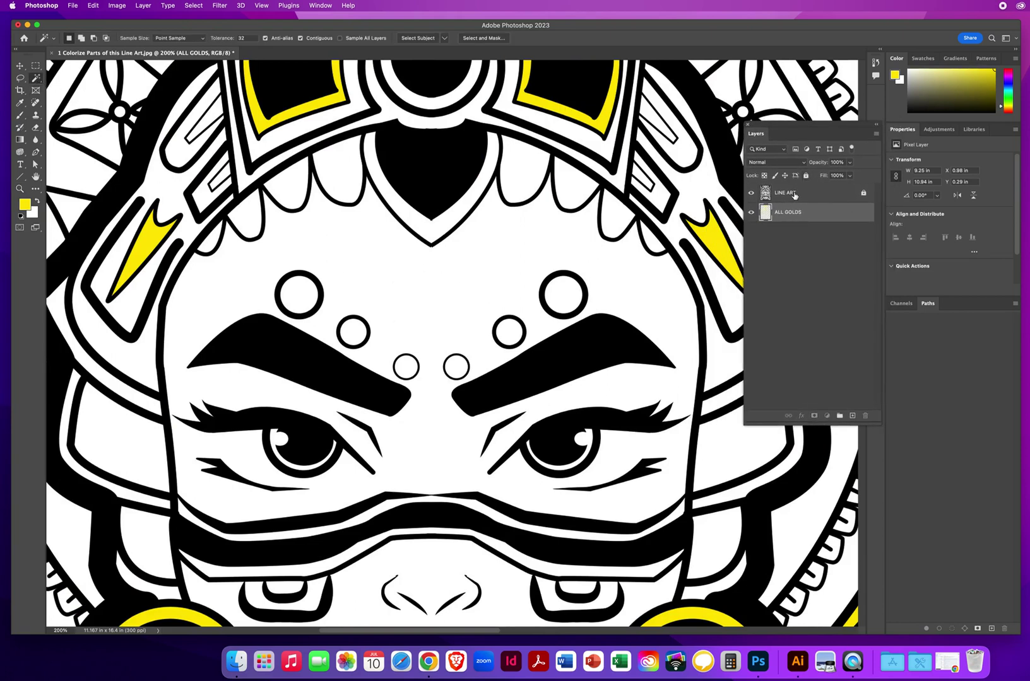
left_click(794, 196)
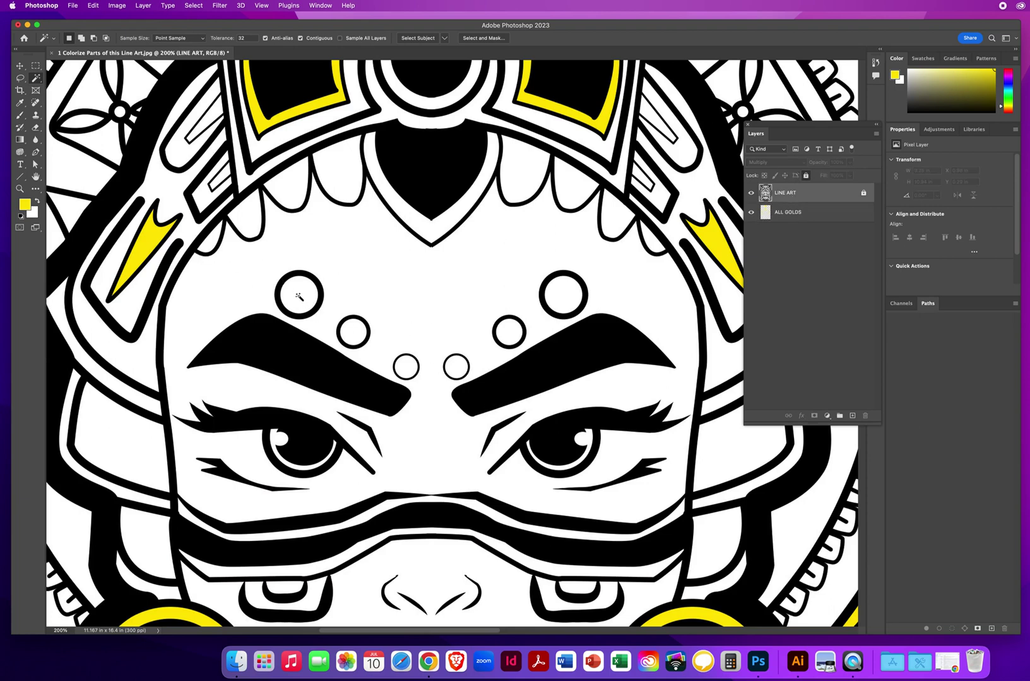
key("shift")
key("shift")
key("shift")
left_click(241, 215, "shift")
left_click(291, 185, "shift")
left_click(345, 172, "shift")
left_click(438, 233, "shift")
left_click(538, 179, "shift")
left_click(572, 191, "shift")
left_click(650, 244, "shift")
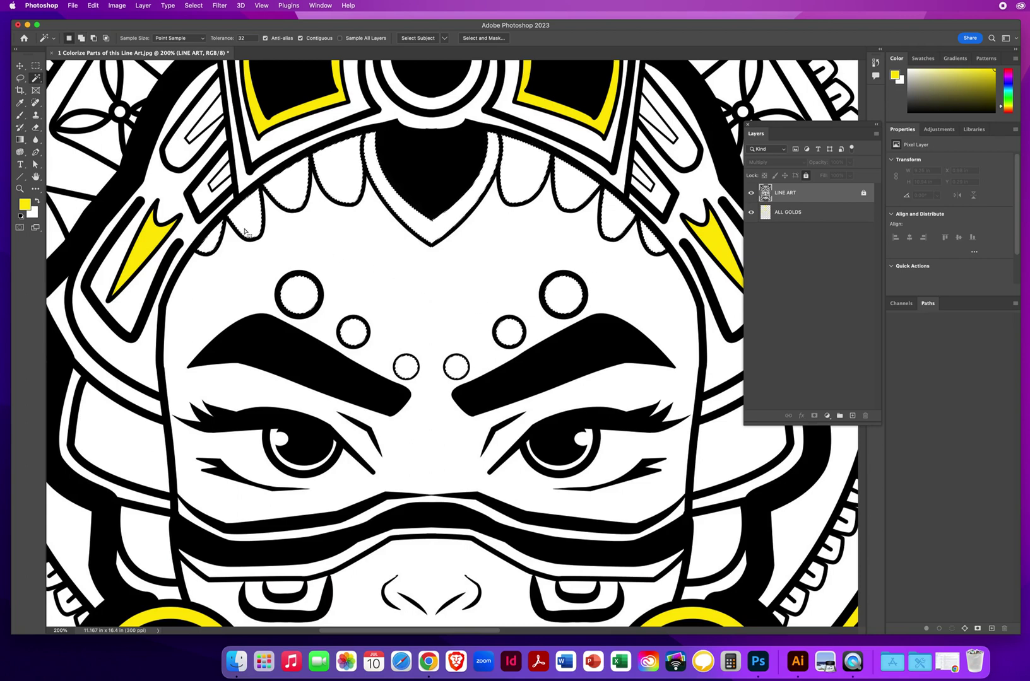
Expand the selection by 1 pixel via Select > Modify > Expand
left_click(194, 6)
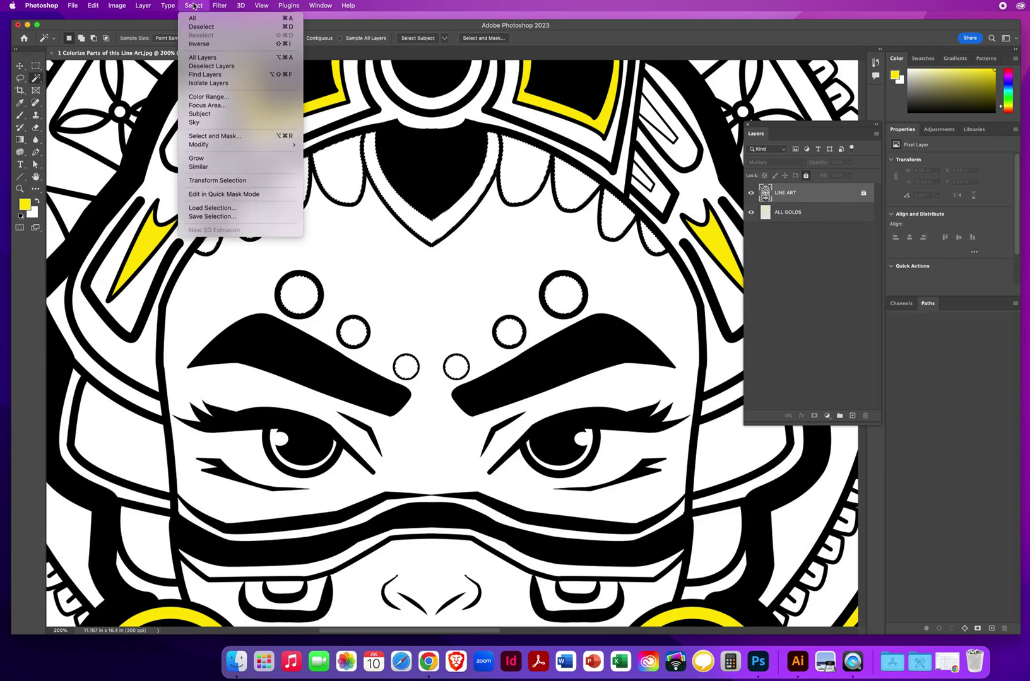
mouse_move(200, 145)
left_click(334, 164)
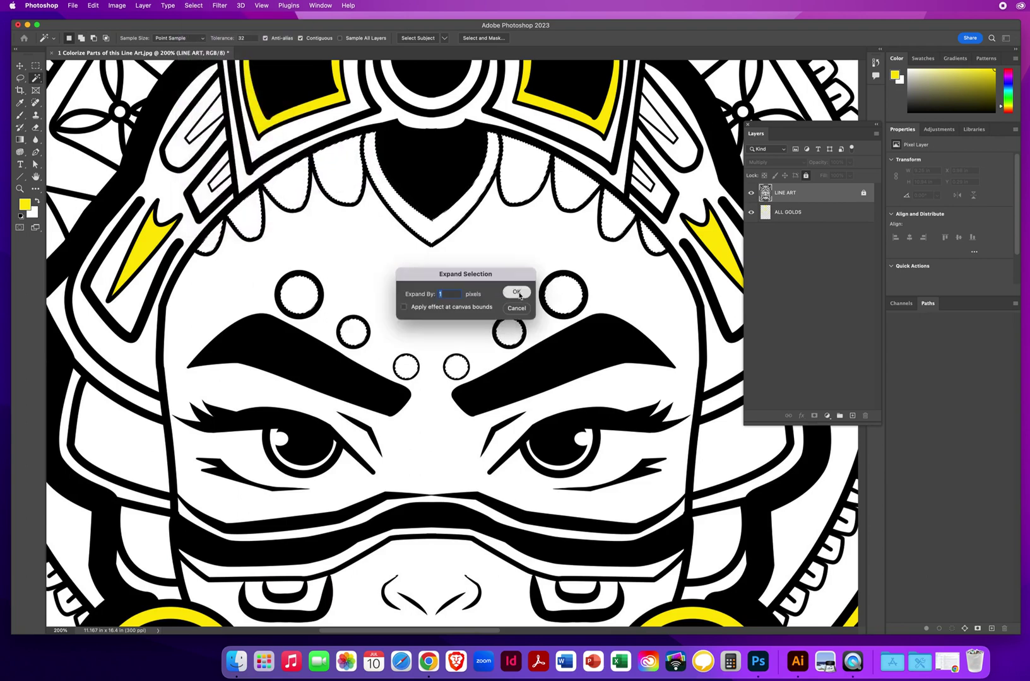
left_click(516, 292)
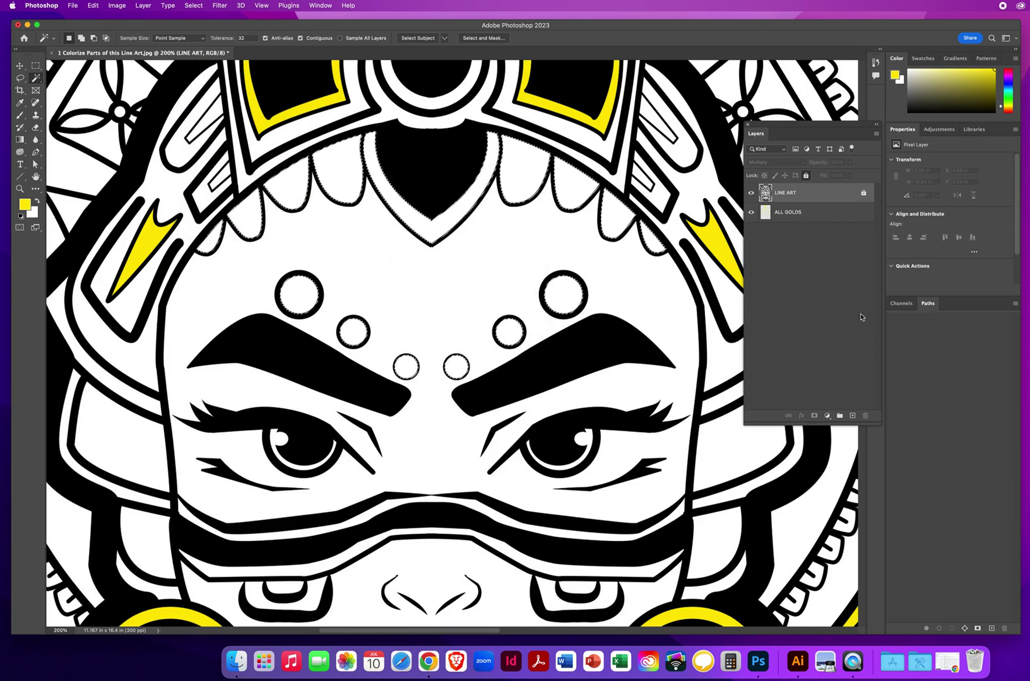
Create a new layer below ALL GOLDS and name it PURPLE DECORATIONS
left_click(853, 417)
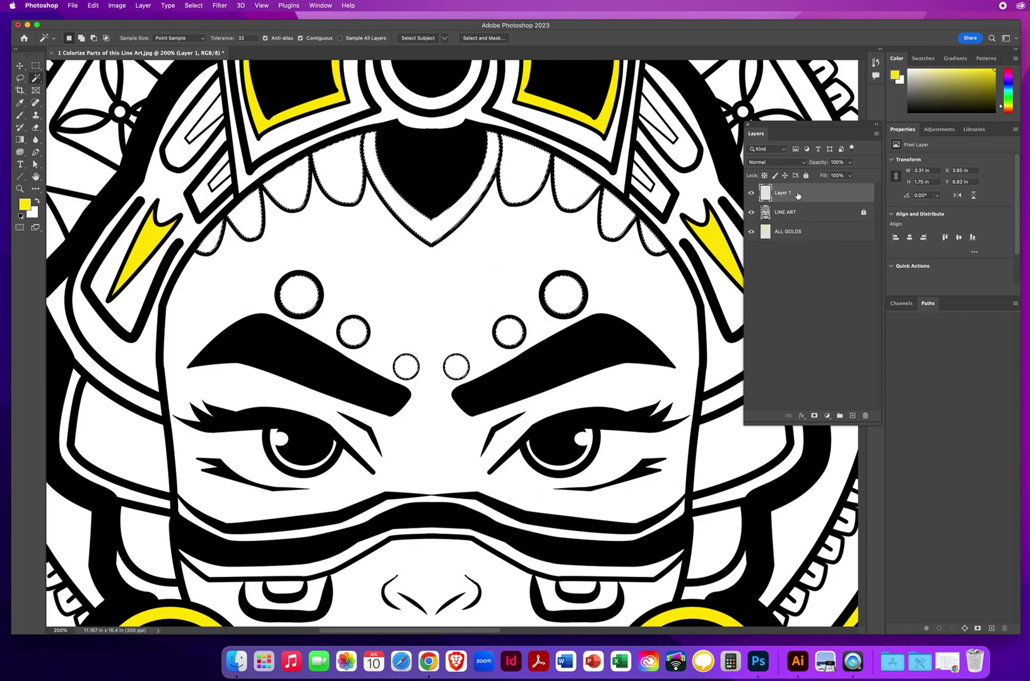
left_click_drag(797, 194, 789, 245)
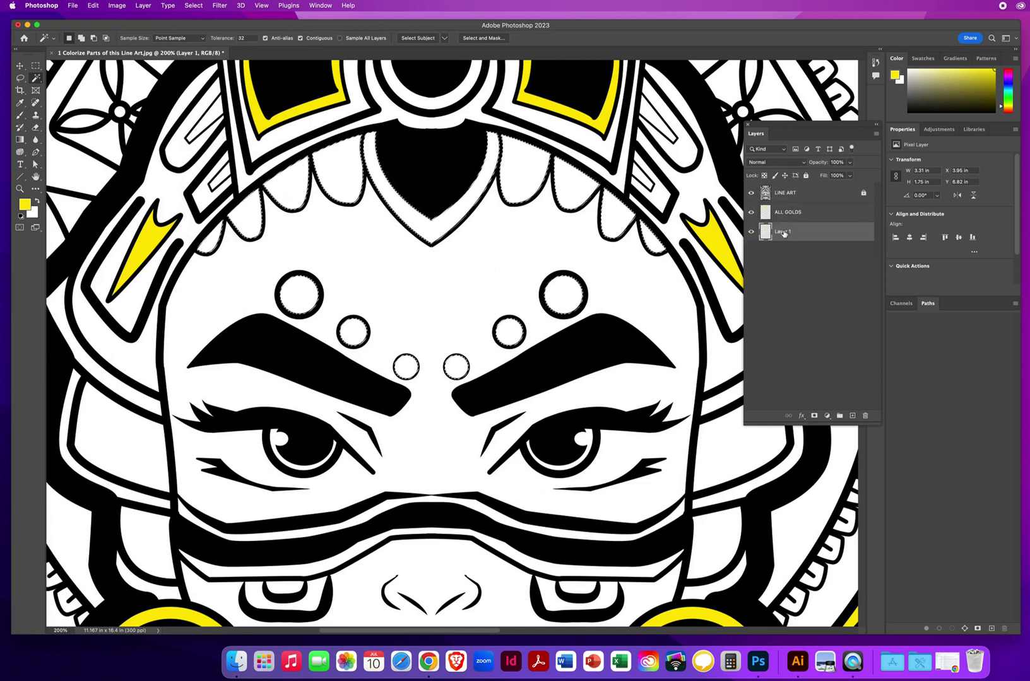
double_click(783, 233)
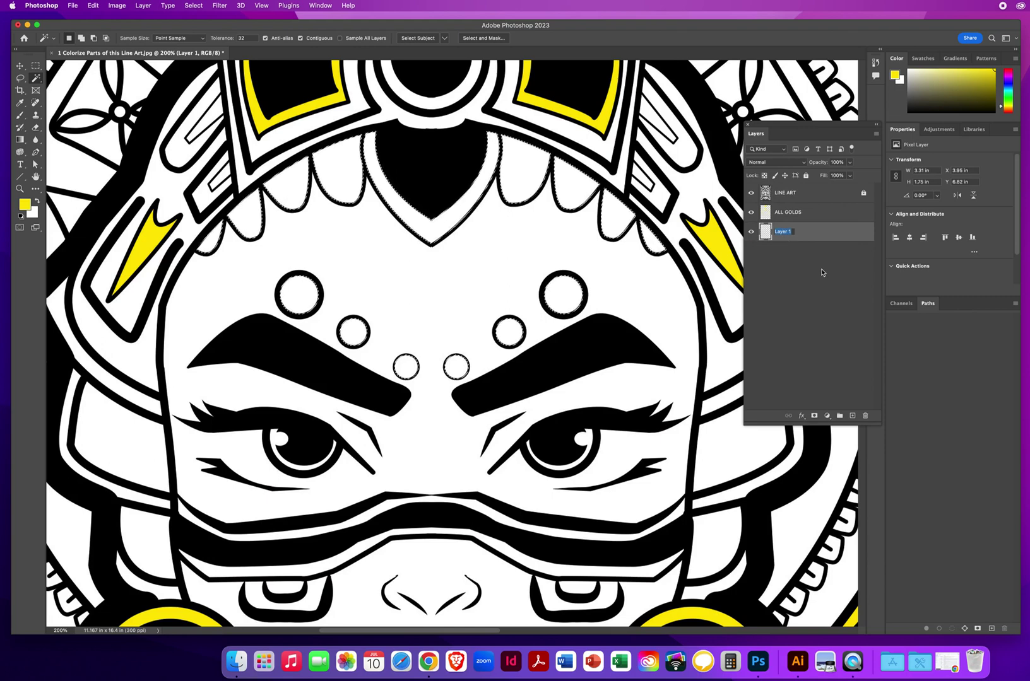
type("H")
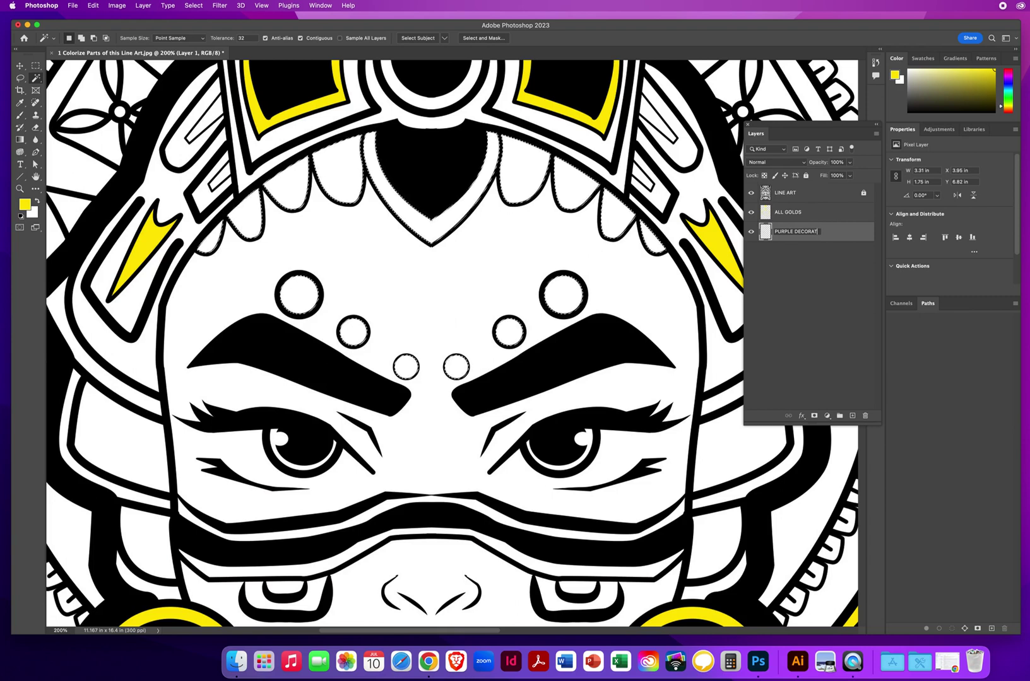
key("Return")
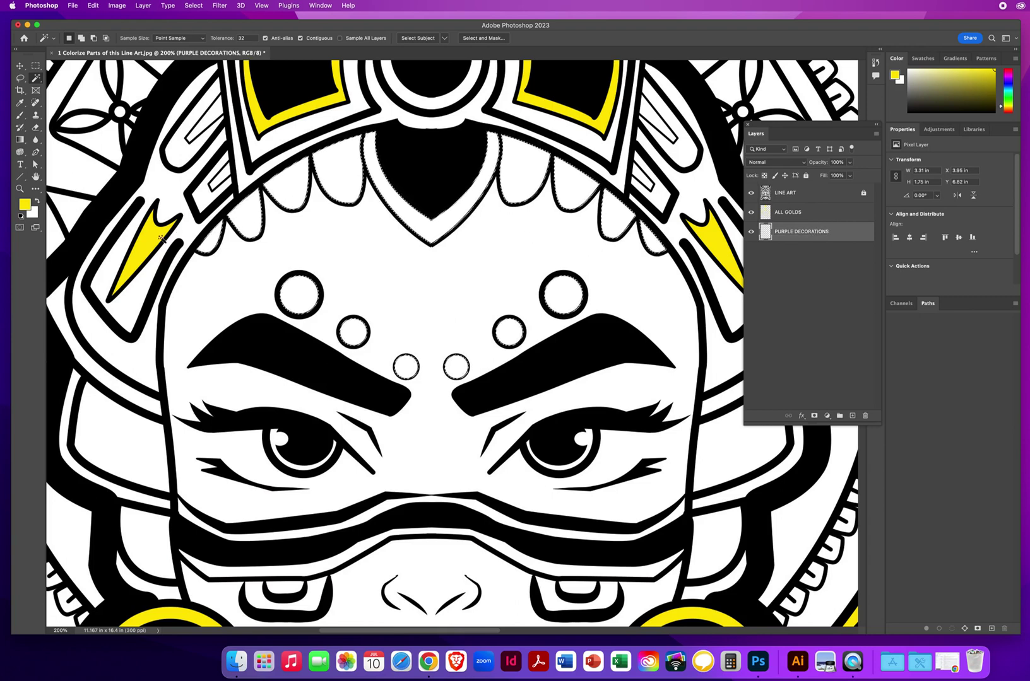
Set the foreground colour to purple in the Color Picker
left_click(26, 206)
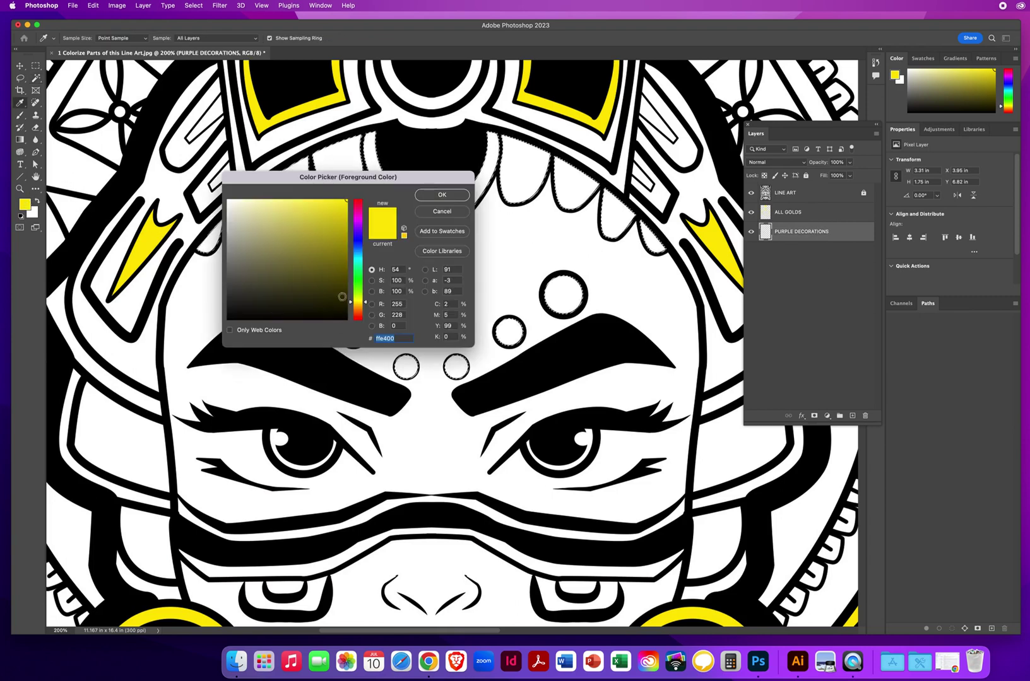
mouse_move(359, 213)
left_mouse_down()
mouse_move(359, 224)
mouse_move(305, 202)
left_mouse_up()
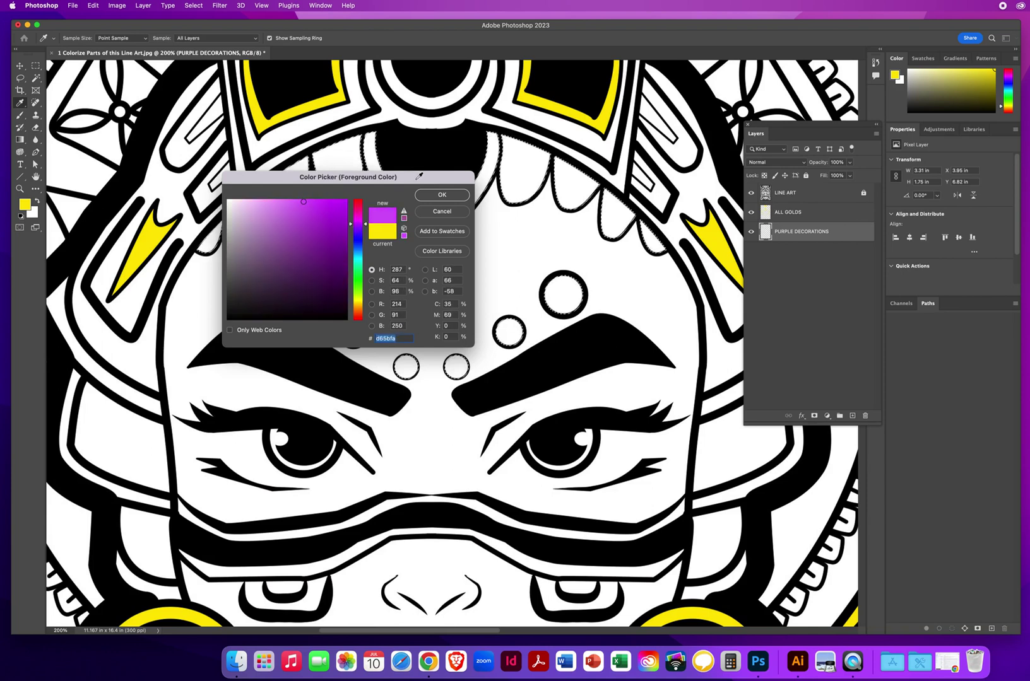
left_click(425, 196)
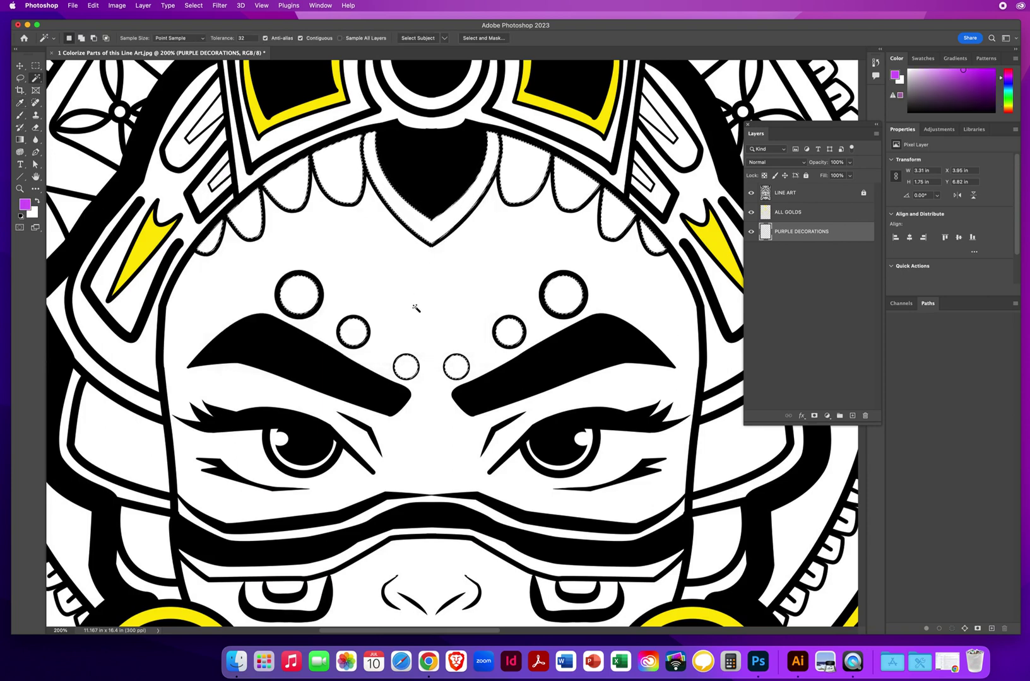
Fill the selected decorations with the purple foreground and deselect
key("alt")
key("alt+BackSpace")
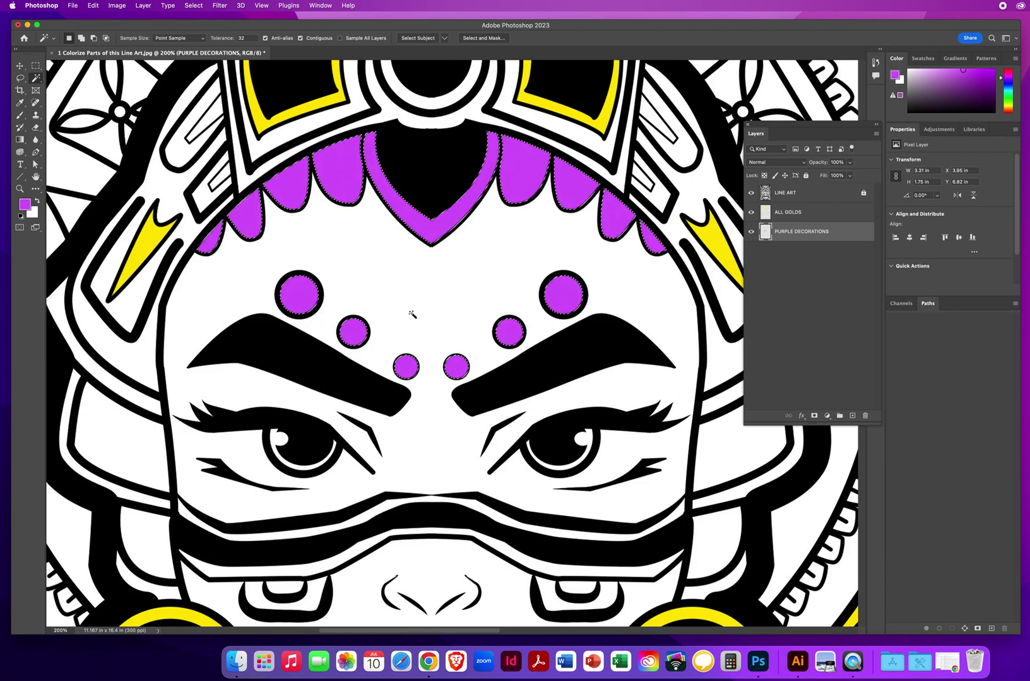
key("super+d")
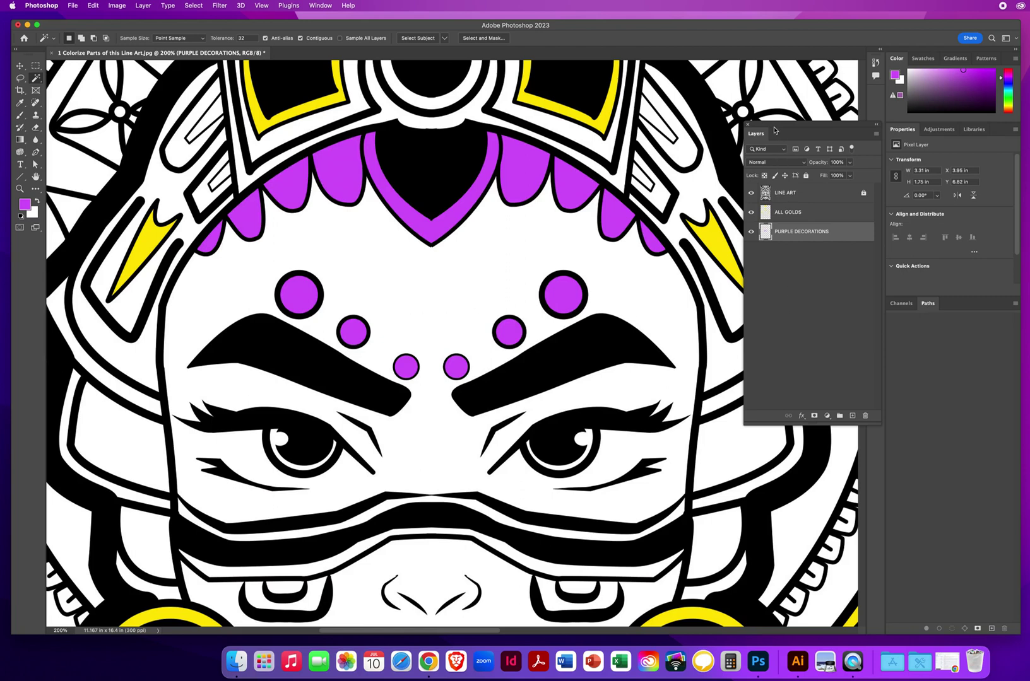
Float and widen the Layers panel, then bring up the Layer Style dialog for PURPLE DECORATIONS
left_click_drag(776, 128, 683, 121)
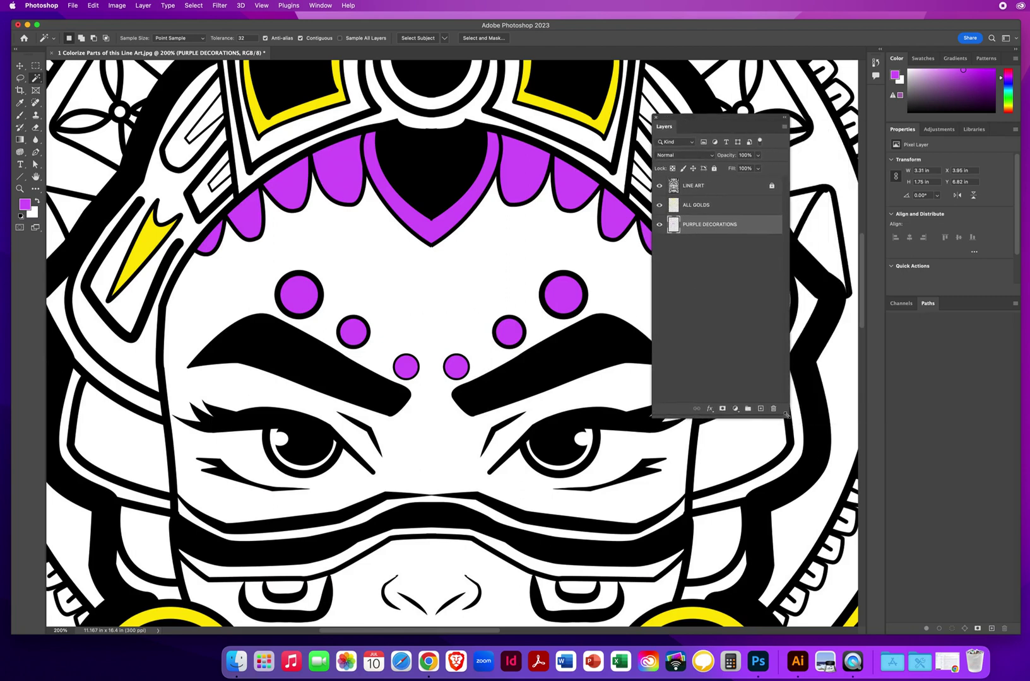
left_click_drag(787, 414, 831, 408)
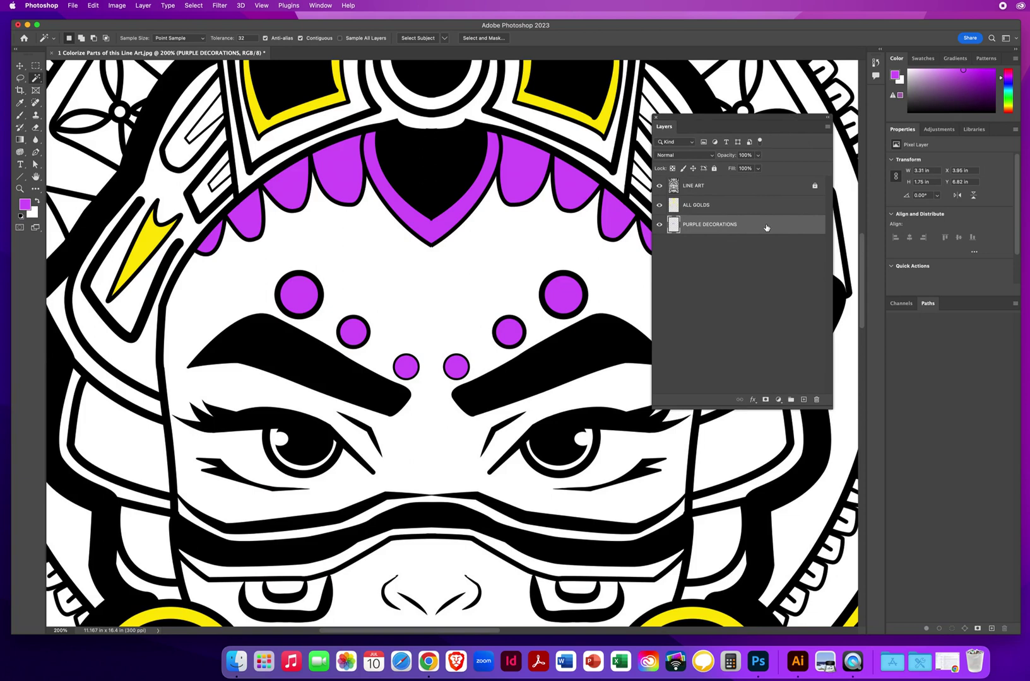
double_click(766, 227)
mouse_move(780, 367)
left_mouse_down()
mouse_move(462, 173)
mouse_move(508, 277)
mouse_move(504, 254)
left_mouse_up()
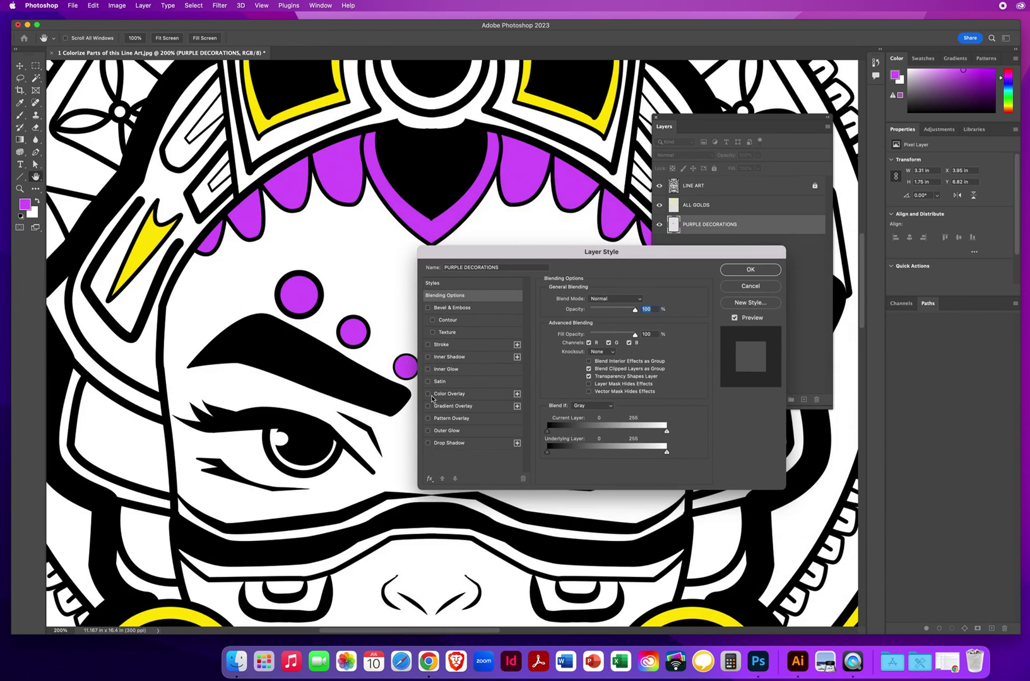
Enable Bevel & Emboss on the purple decorations and check the effect on the forehead dots
left_click(429, 310)
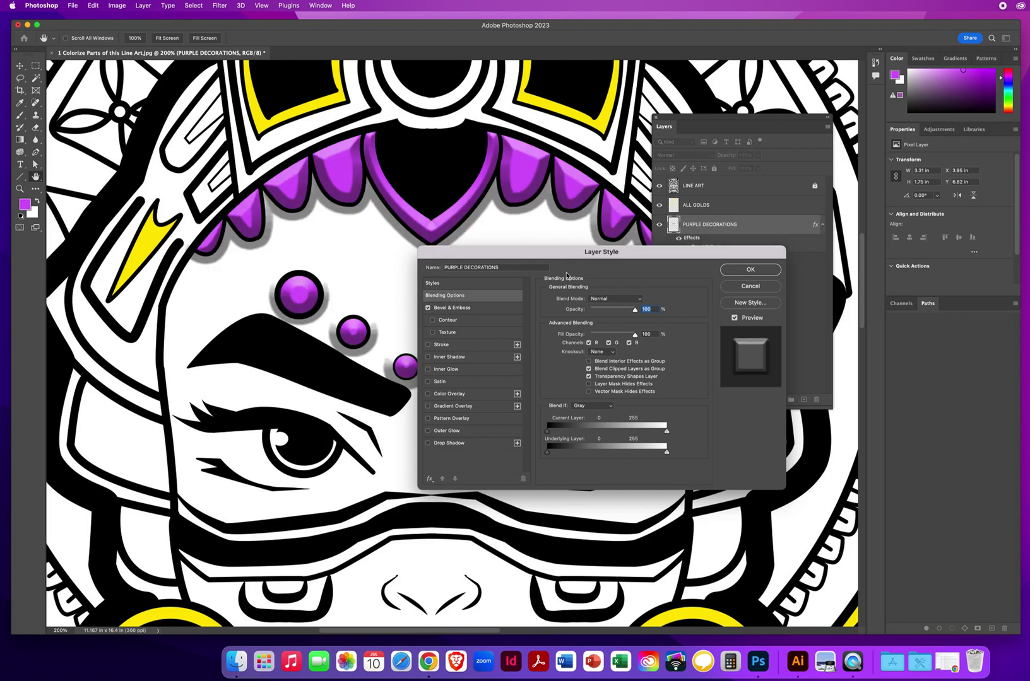
left_click(428, 309)
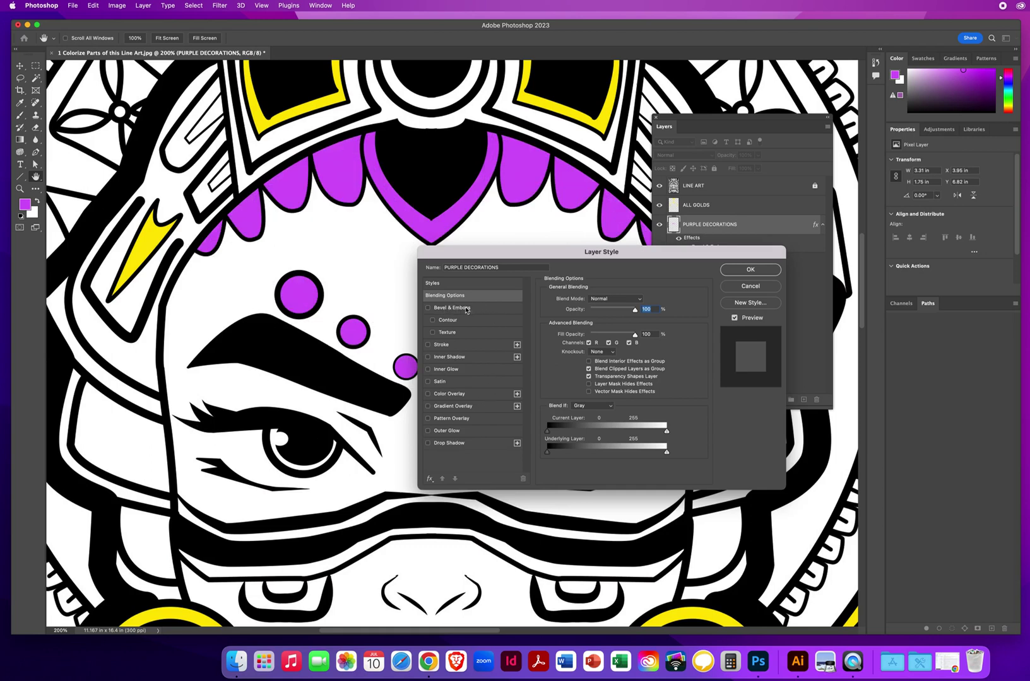
left_click(467, 309)
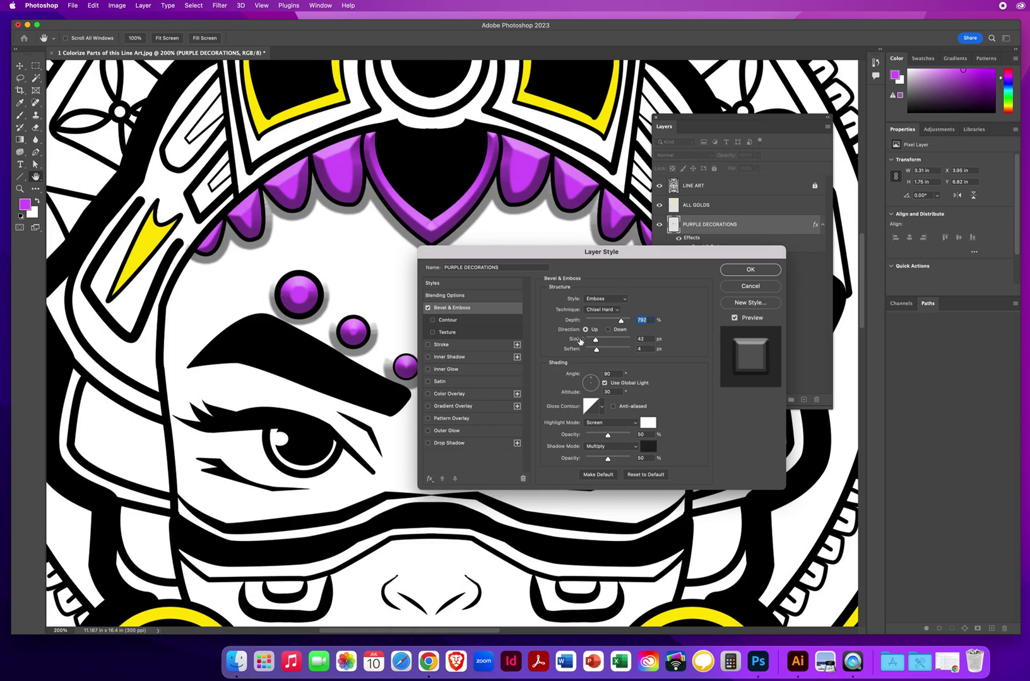
left_click_drag(546, 254, 557, 380)
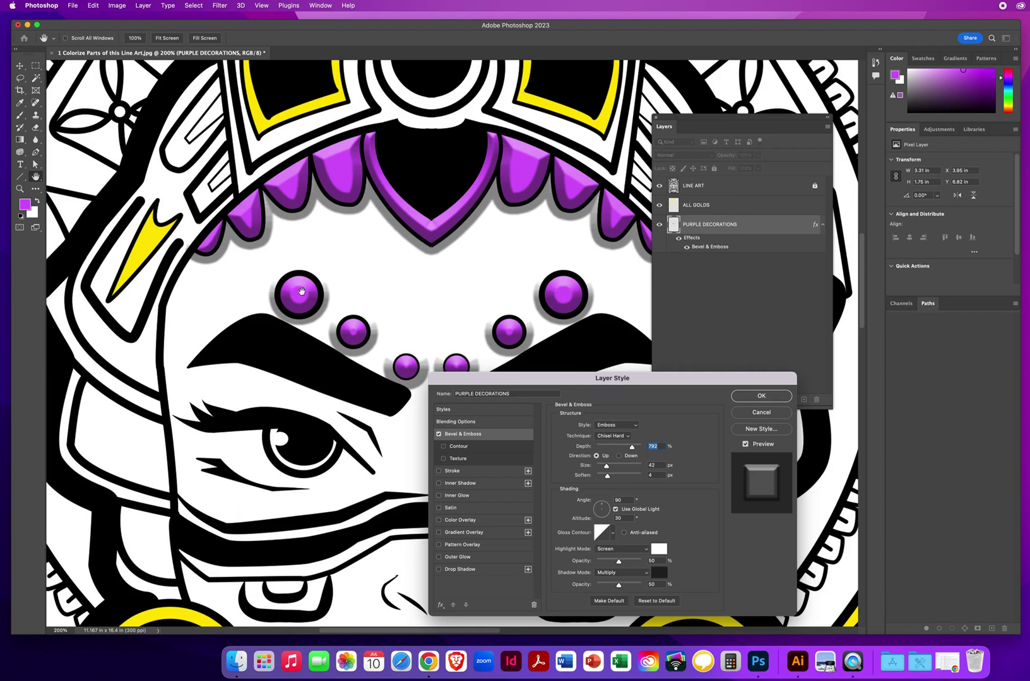
left_click_drag(494, 380, 468, 258)
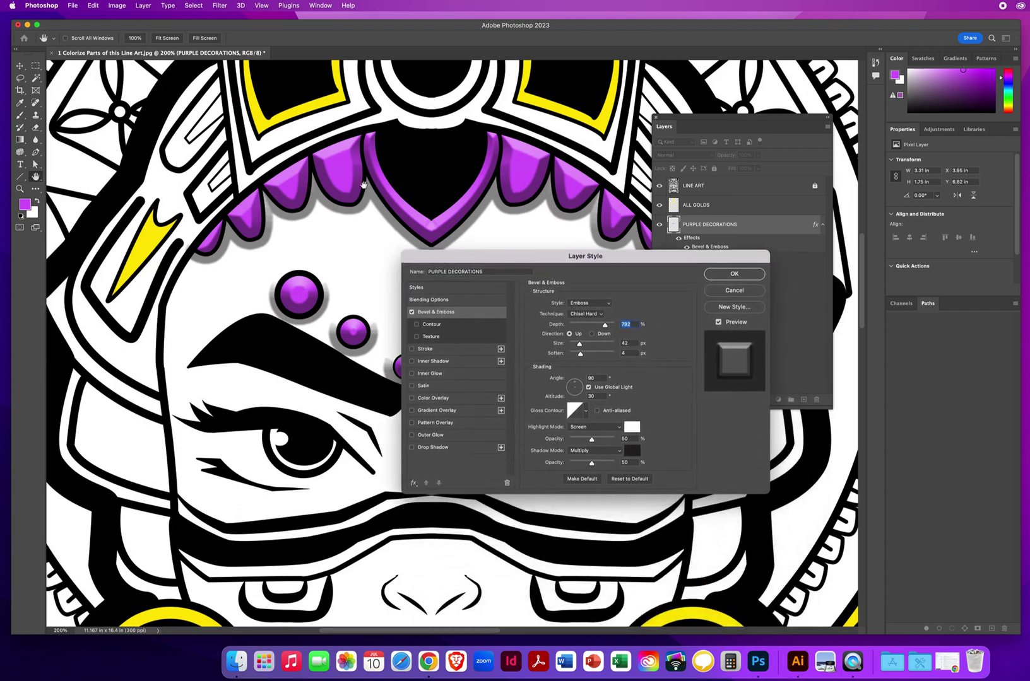
Set the bevel Style to Inner Bevel after comparing it with Emboss
left_click(597, 306)
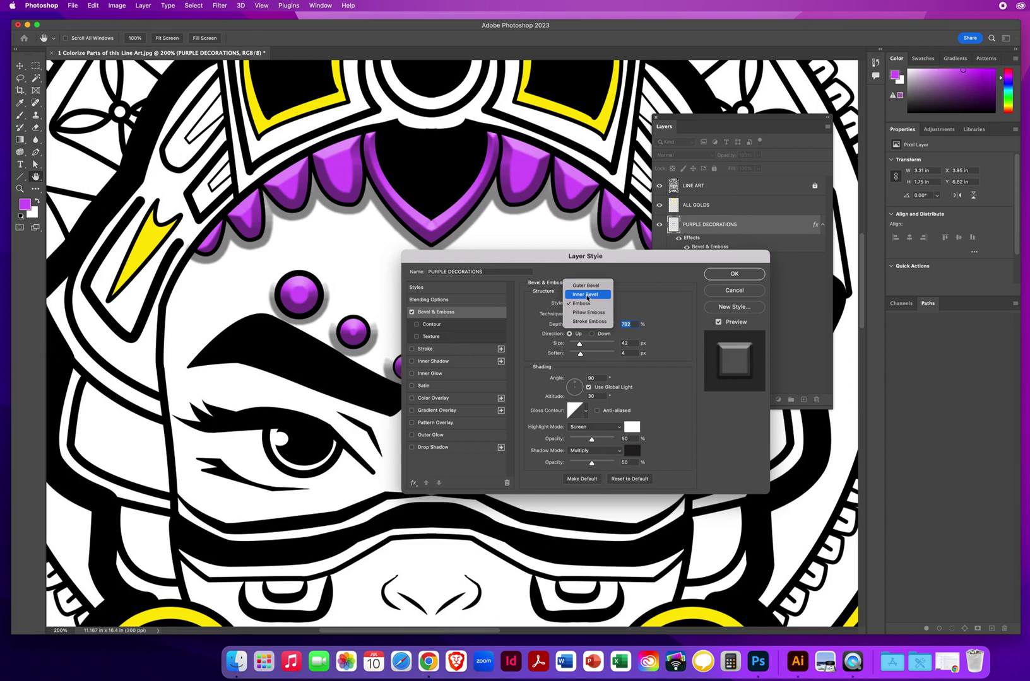
left_click(586, 295)
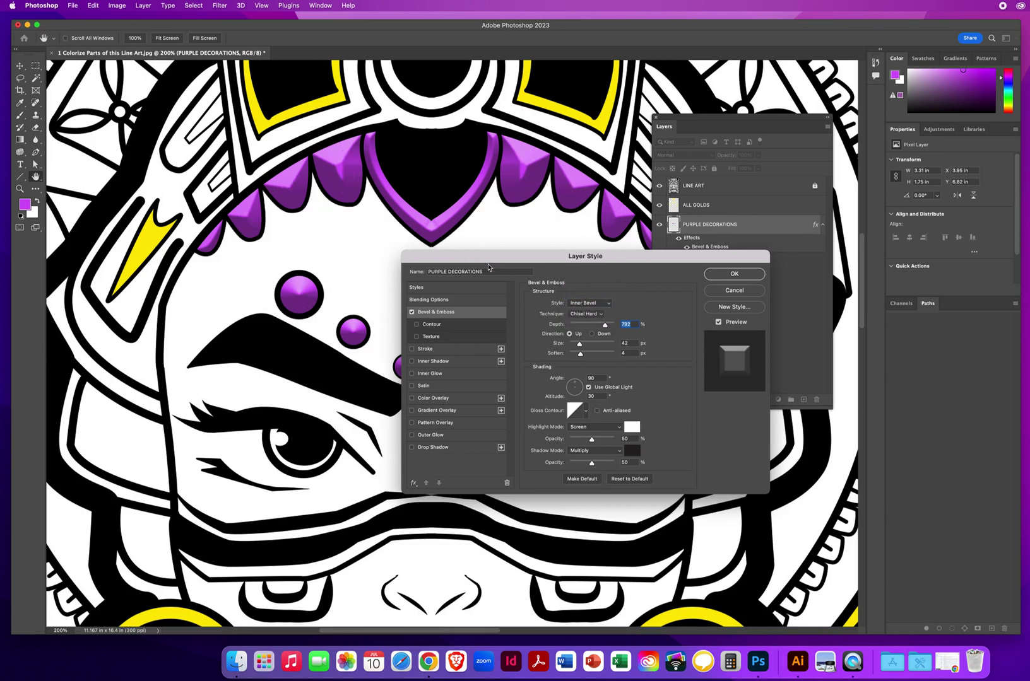
left_click(585, 305)
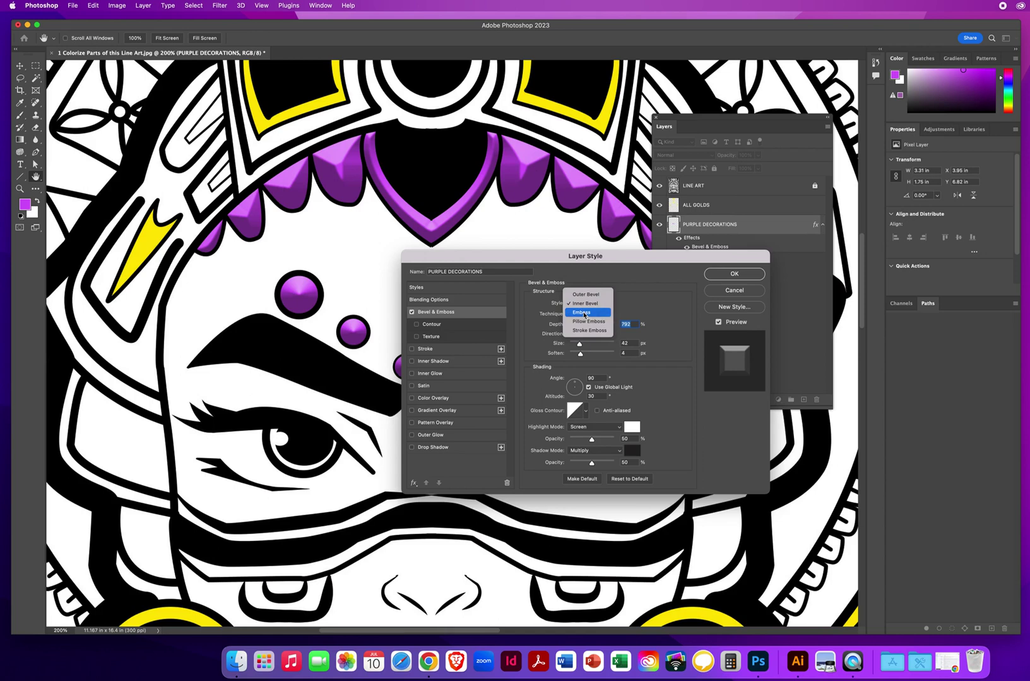
left_click(582, 313)
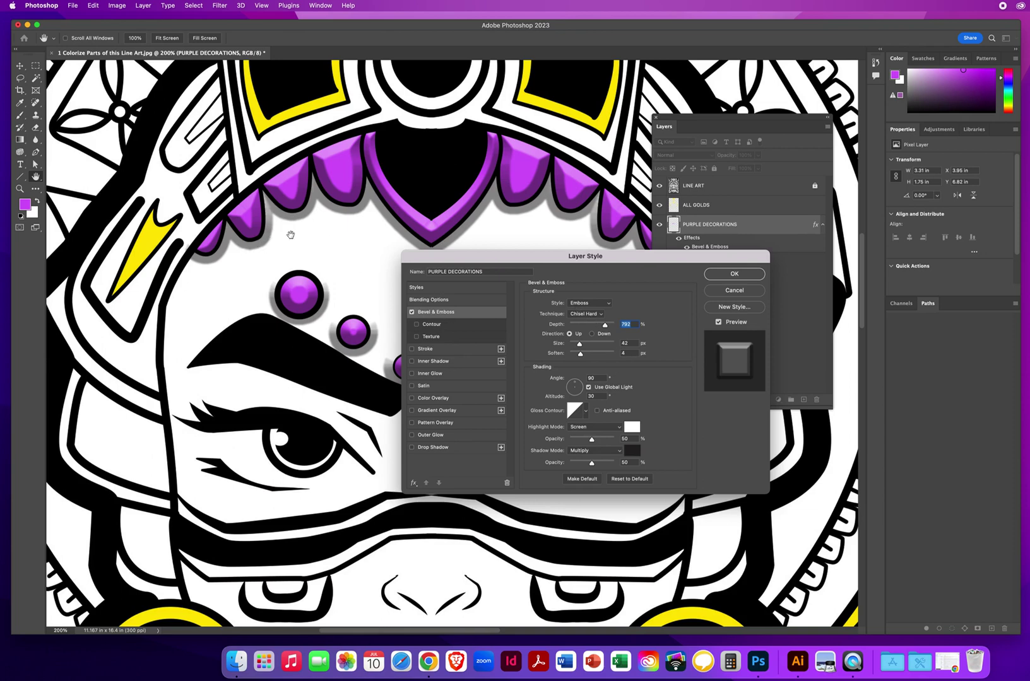
left_click(582, 306)
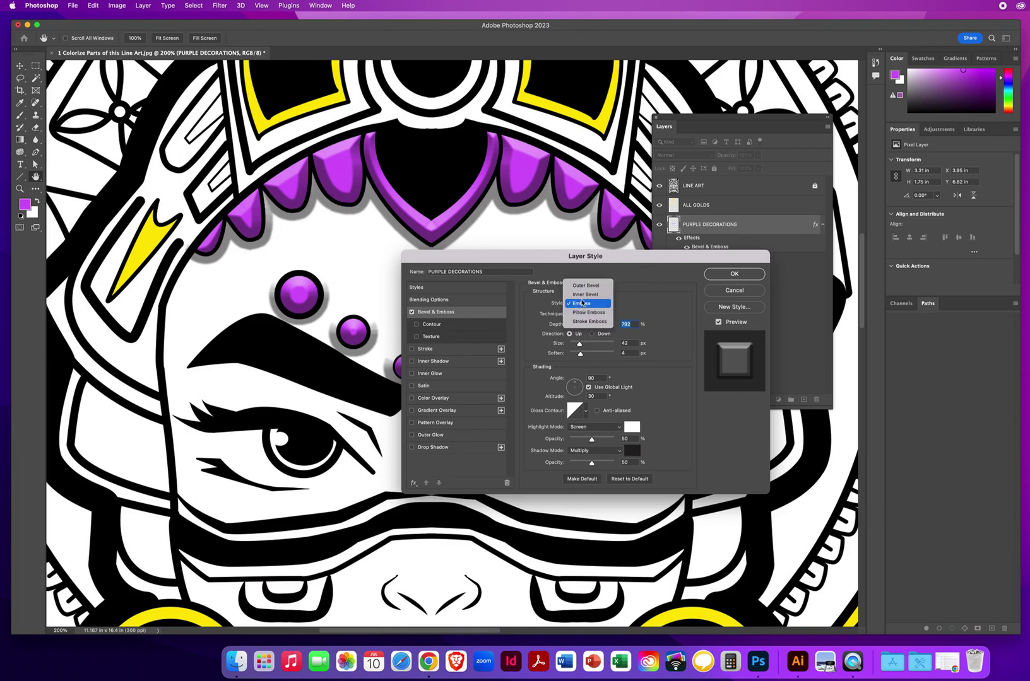
left_click(583, 295)
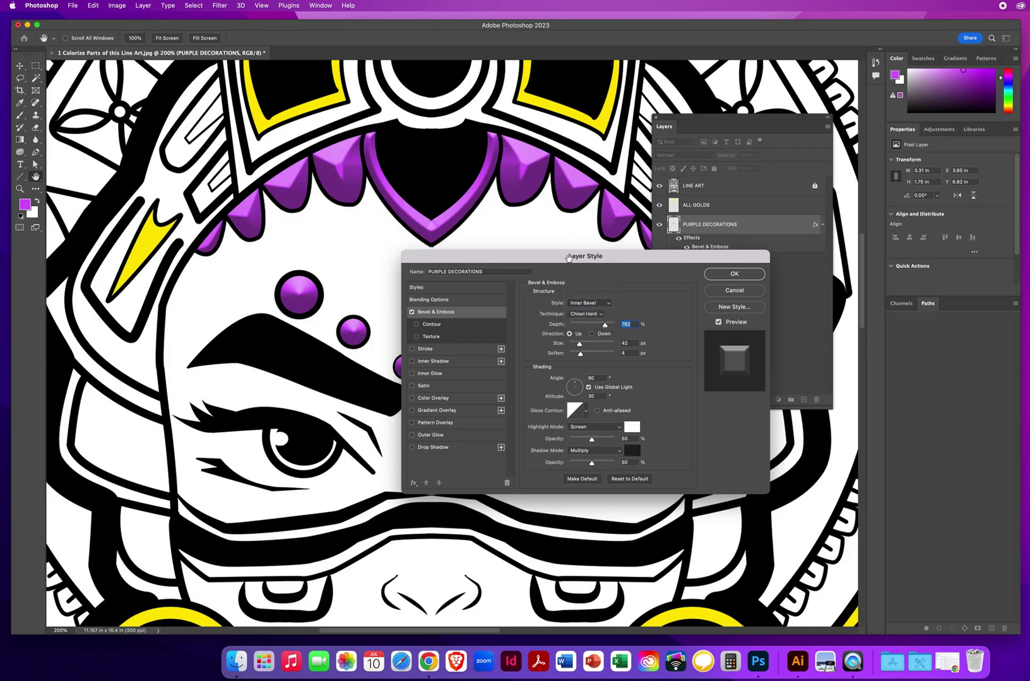
left_click_drag(569, 257, 609, 271)
Set the bevel Technique to Chisel Hard after trying Smooth
left_click(631, 329)
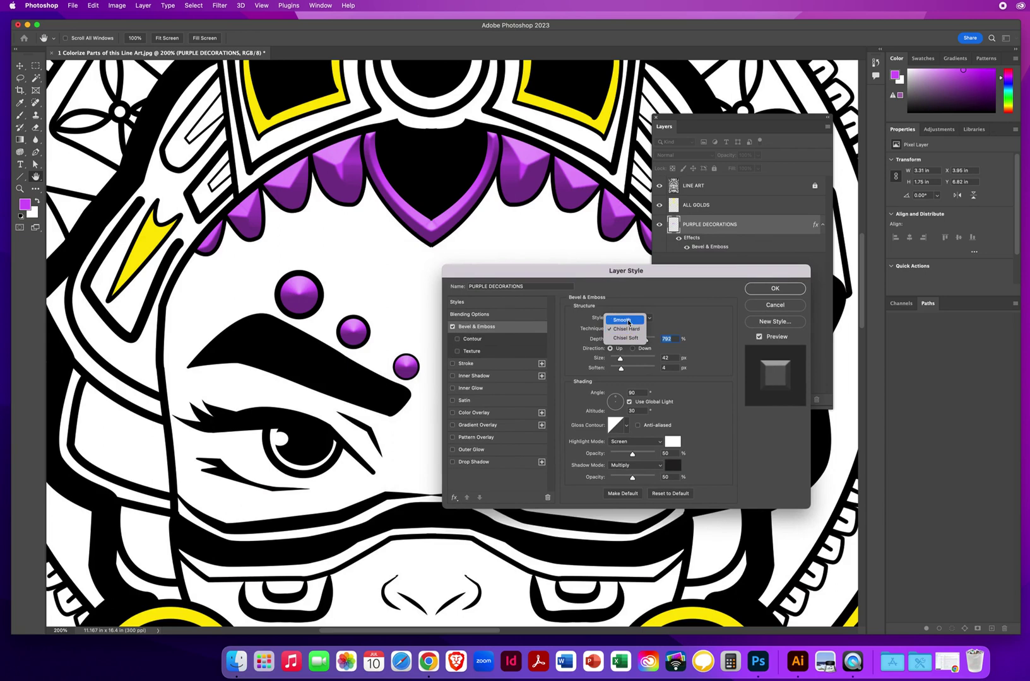
left_click(628, 320)
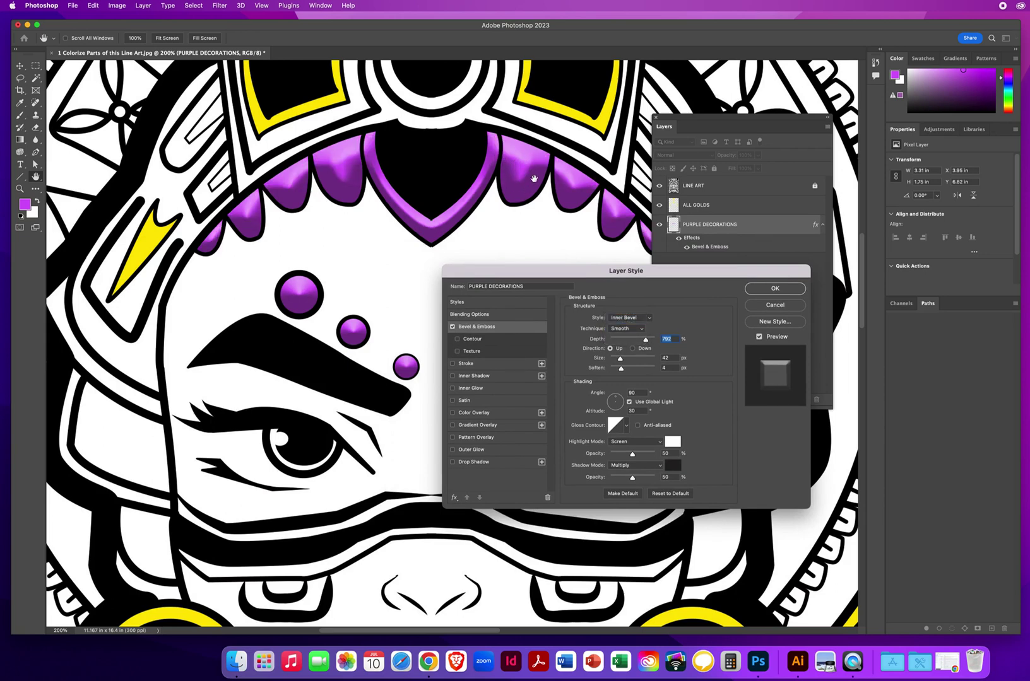
left_click(621, 330)
left_click(626, 342)
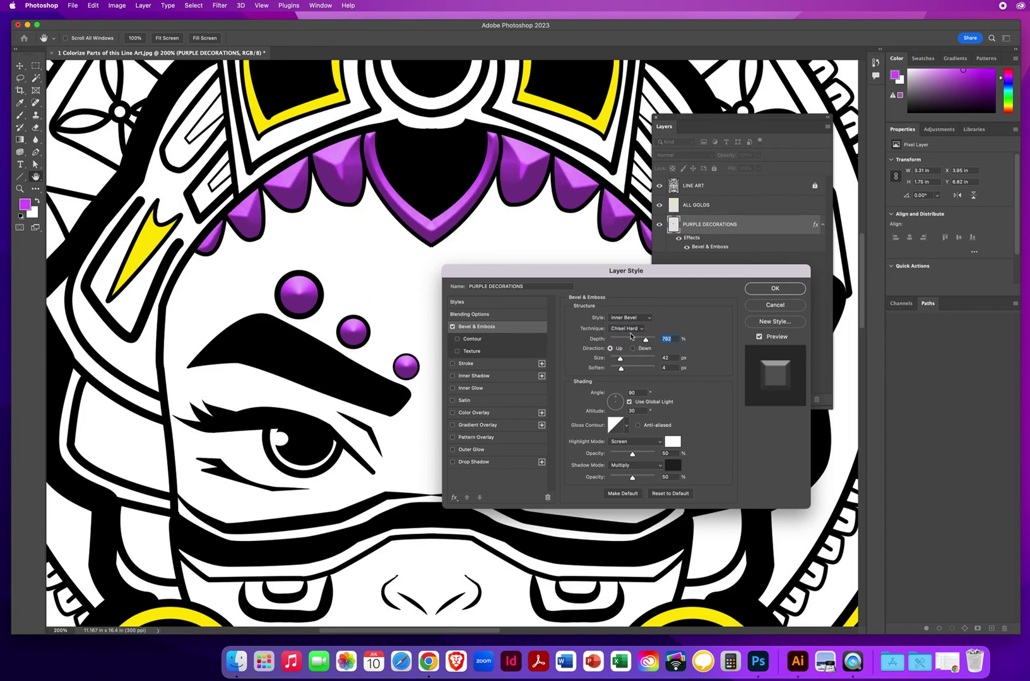
Increase the bevel depth and adjust its size
left_click_drag(643, 341, 617, 341)
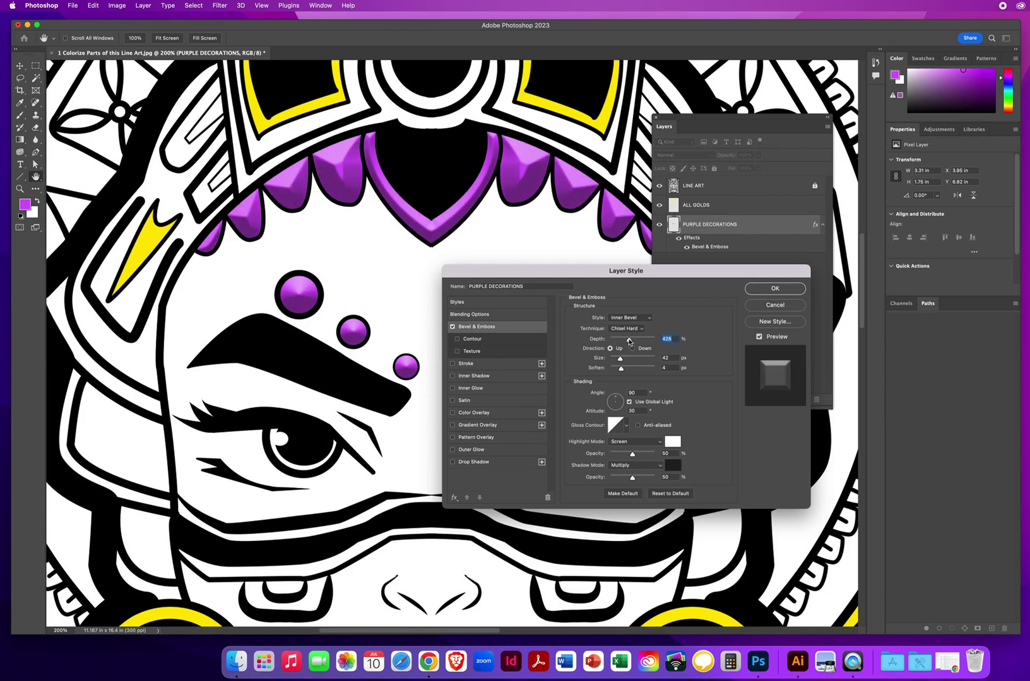
mouse_move(616, 342)
left_mouse_down()
mouse_move(651, 343)
mouse_move(613, 361)
left_mouse_up()
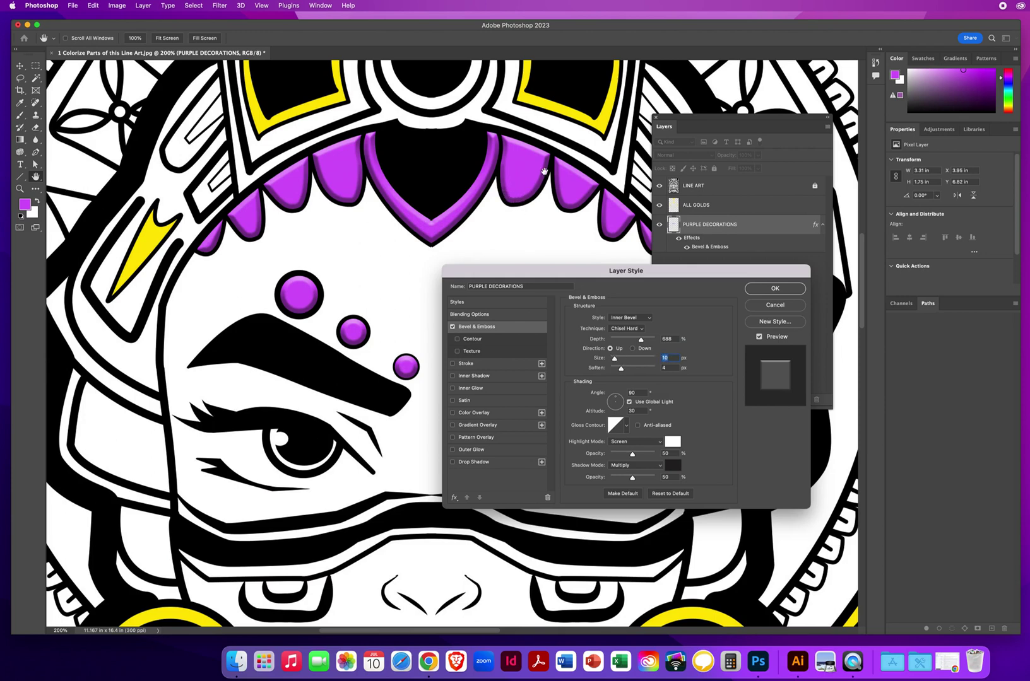
left_click_drag(614, 361, 618, 360)
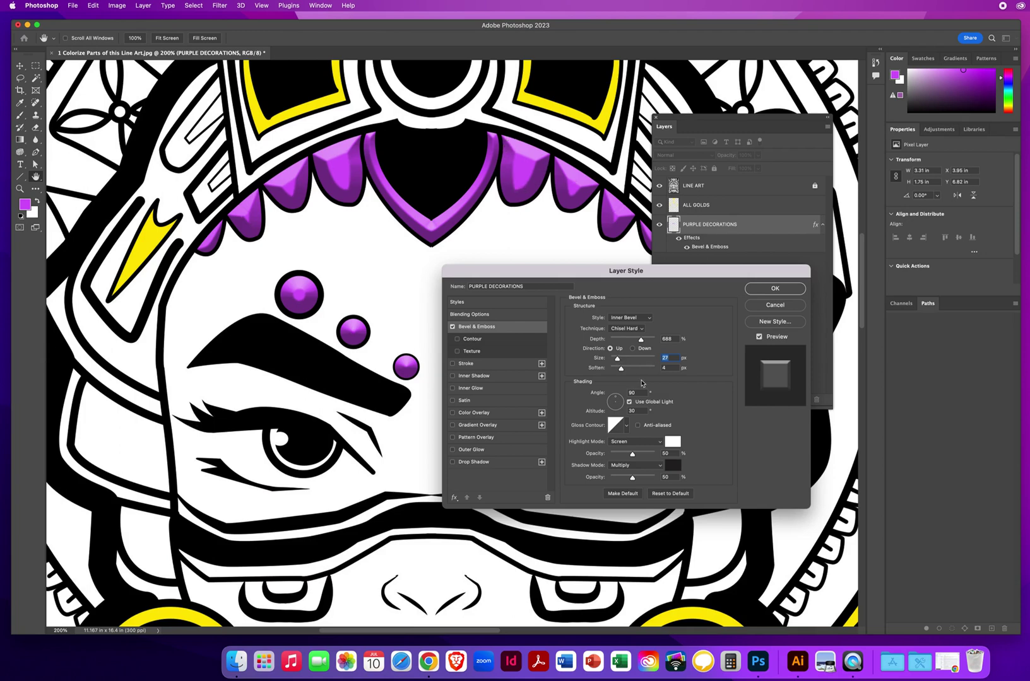
mouse_move(620, 370)
left_mouse_down()
mouse_move(640, 371)
mouse_move(592, 370)
left_mouse_up()
key("Tab")
Set Soften to 3 and Size to 16 px, then preview the bevel on the forehead decorations
left_click_drag(610, 370, 623, 369)
left_click_drag(623, 370, 616, 361)
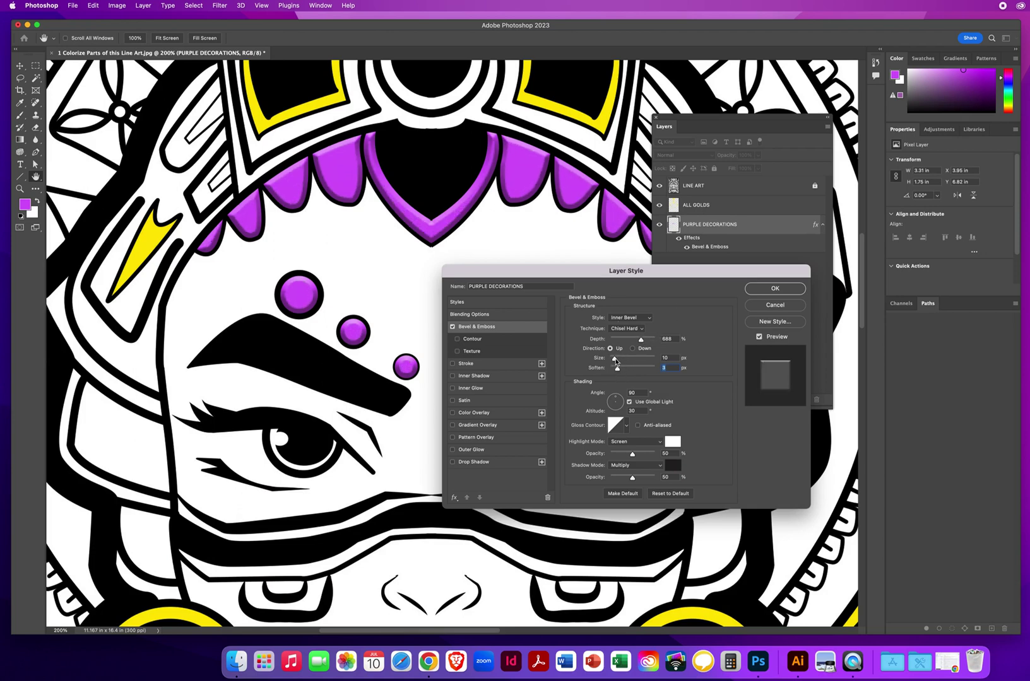
left_click(617, 362)
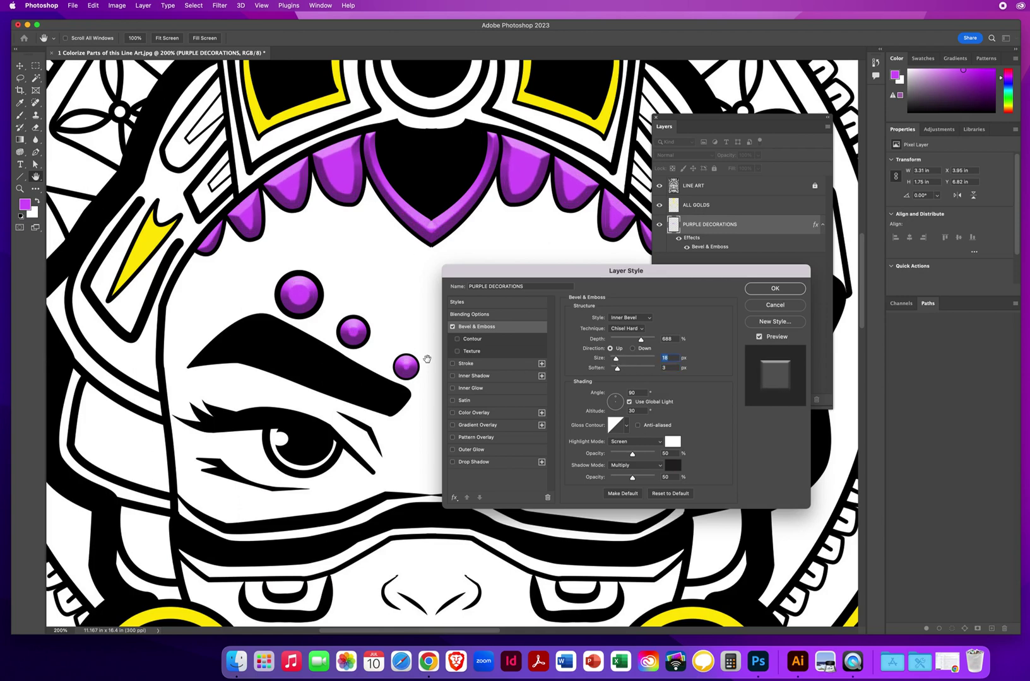
mouse_move(499, 277)
left_mouse_down()
mouse_move(626, 504)
mouse_move(458, 269)
left_mouse_up()
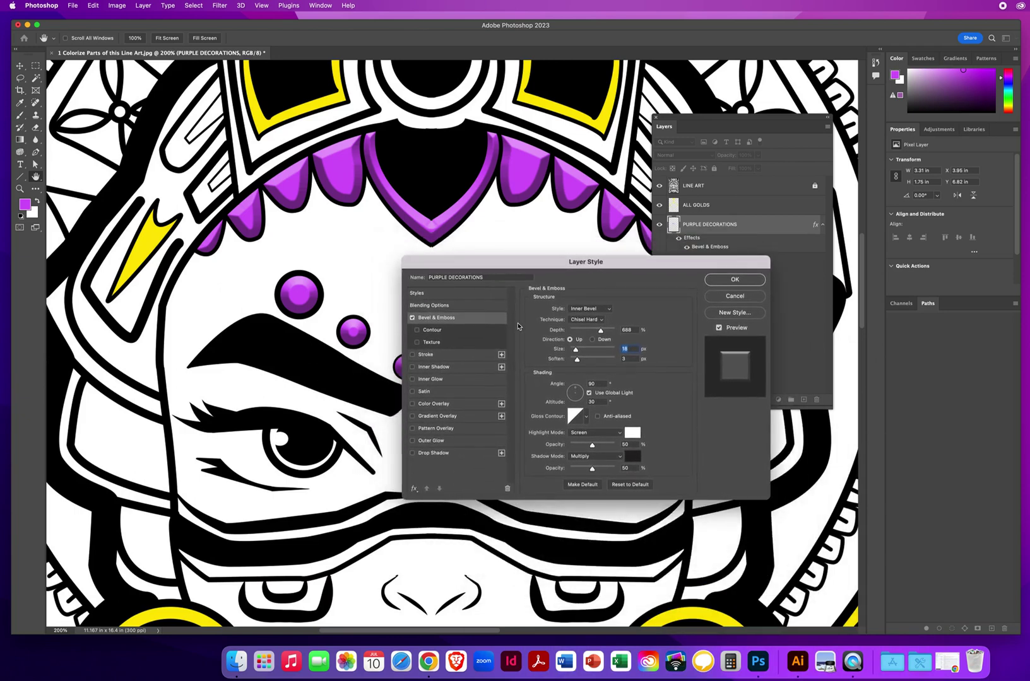
Enable Contour on the bevel and apply a contour preset, inspecting the result
left_click(432, 332)
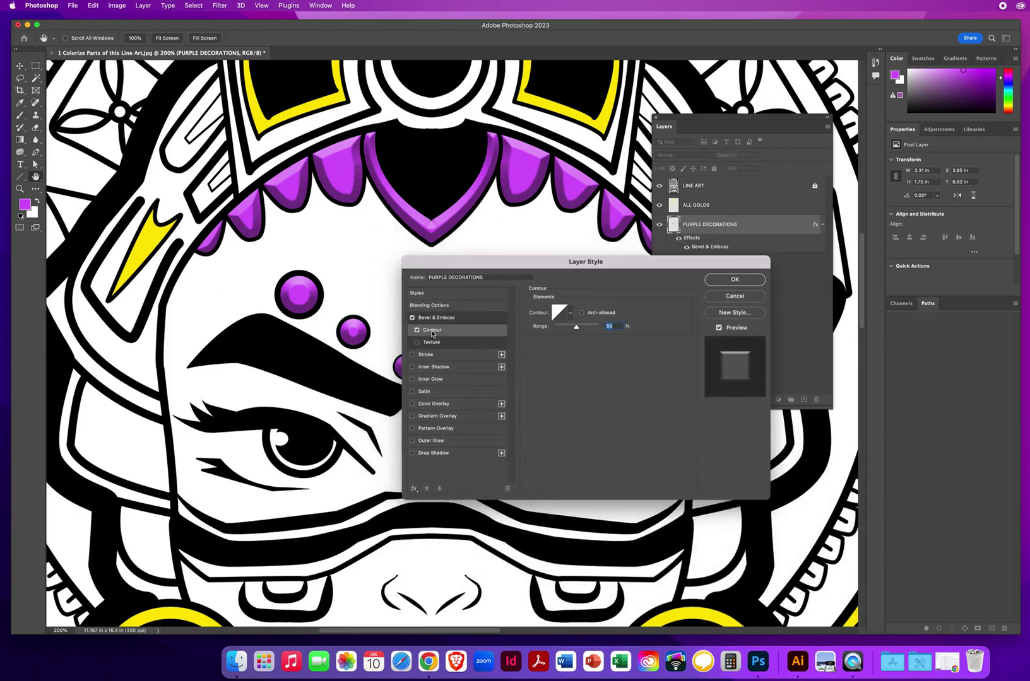
left_click(572, 314)
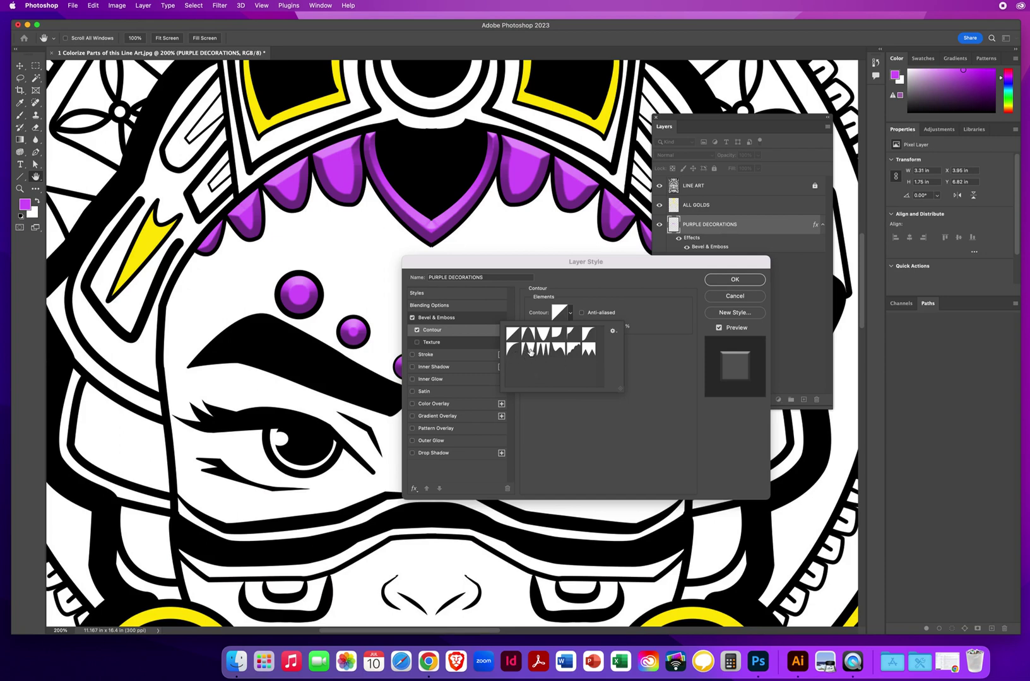
left_click(528, 352)
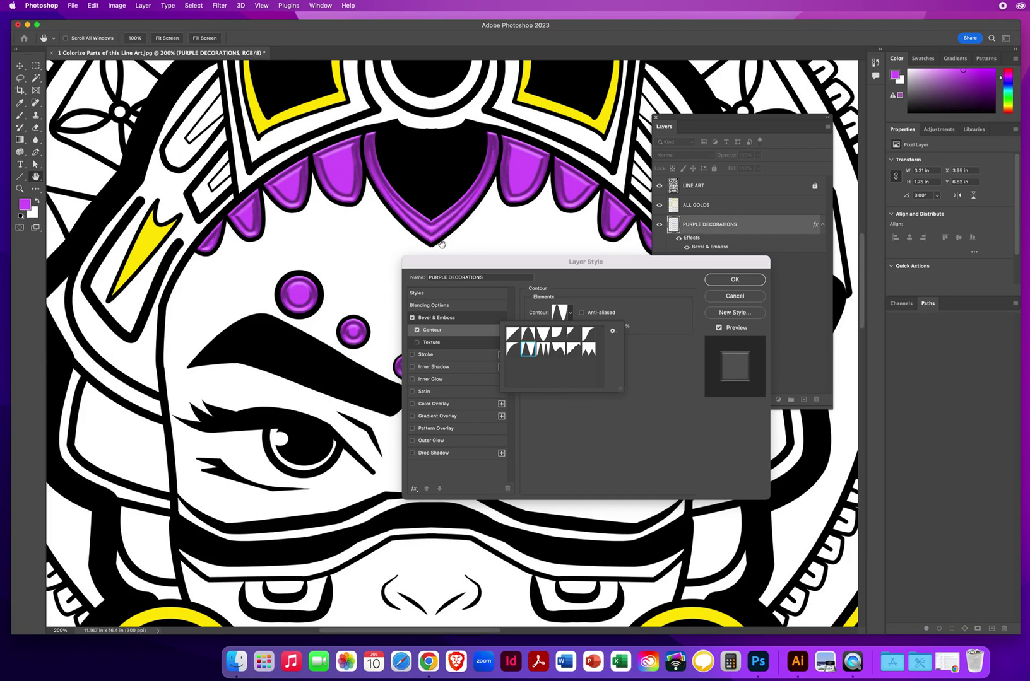
left_click_drag(543, 275, 637, 363)
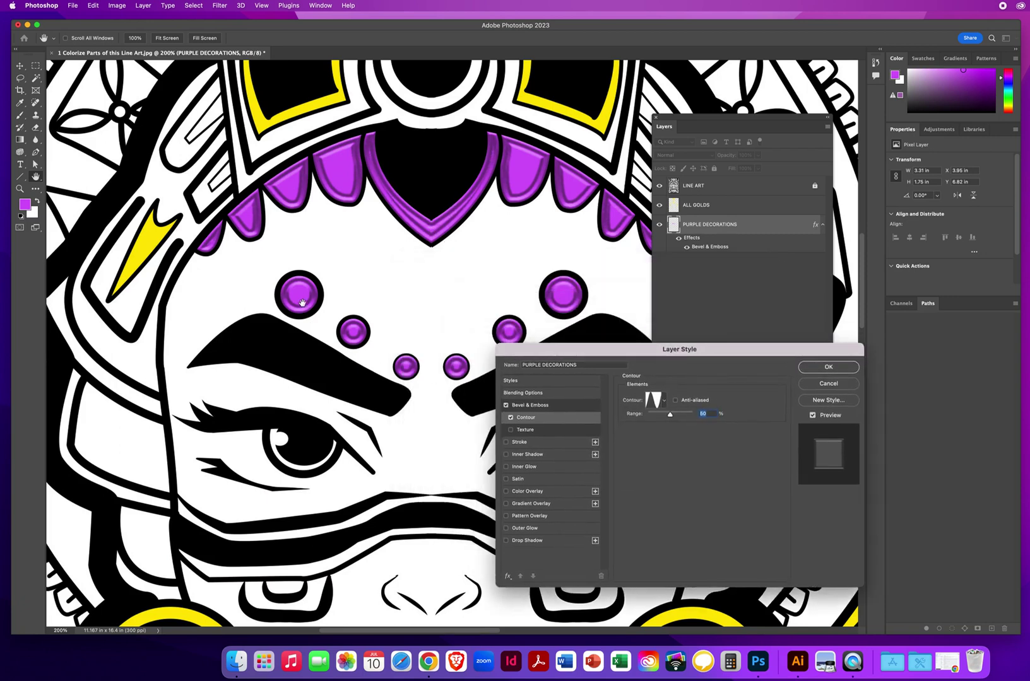
left_click_drag(563, 350, 406, 270)
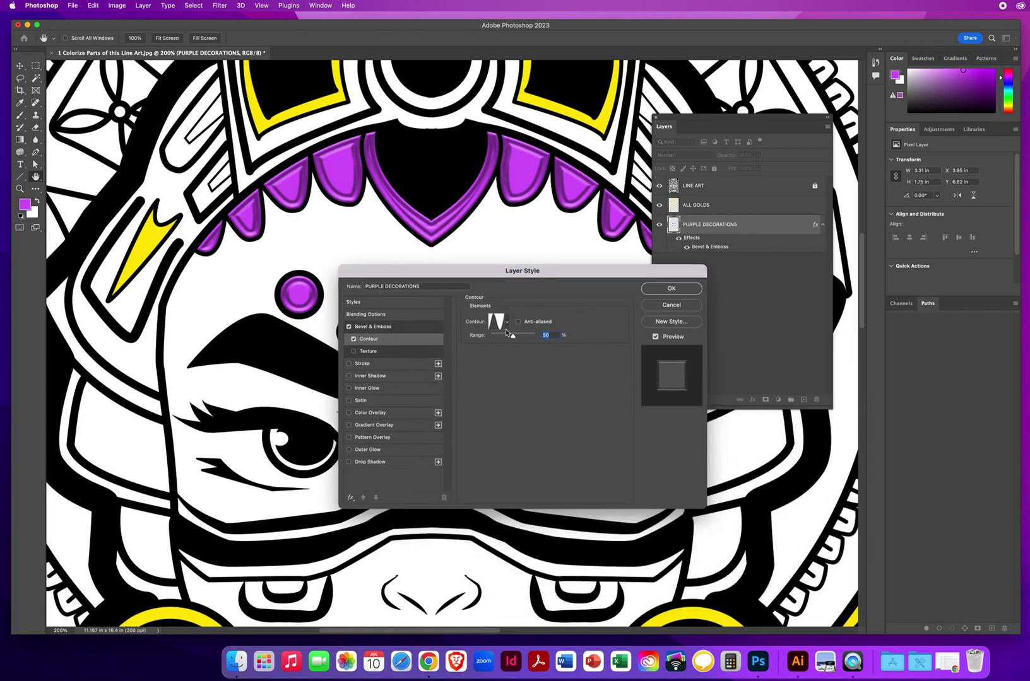
Try several contour presets and settle on the final shape, previewing it on the artwork
left_click(506, 323)
left_click(480, 361)
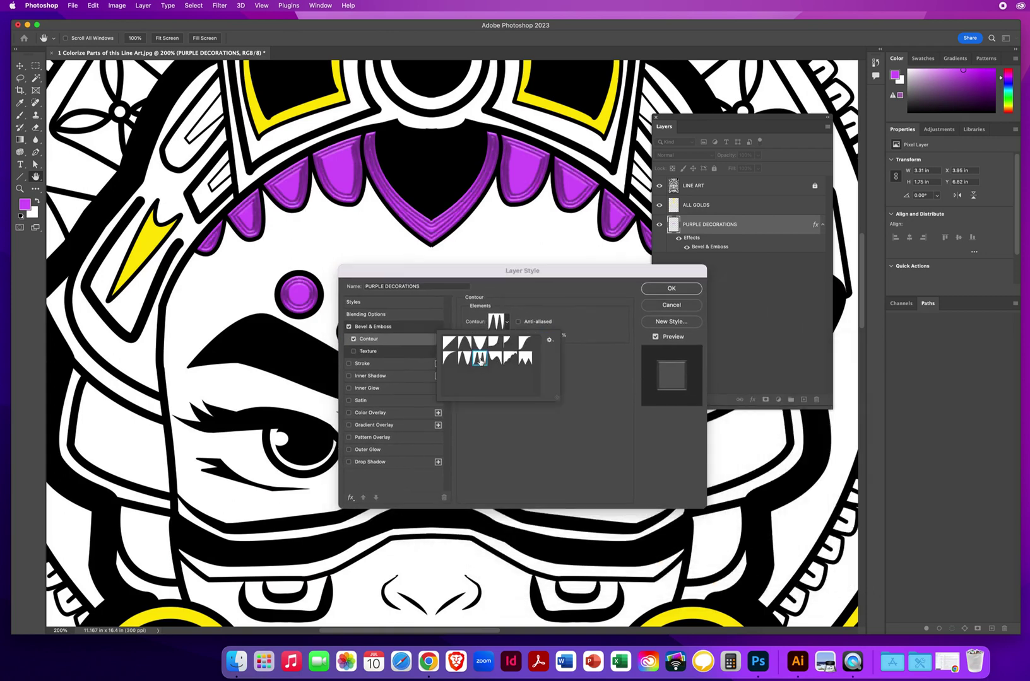
left_click(499, 362)
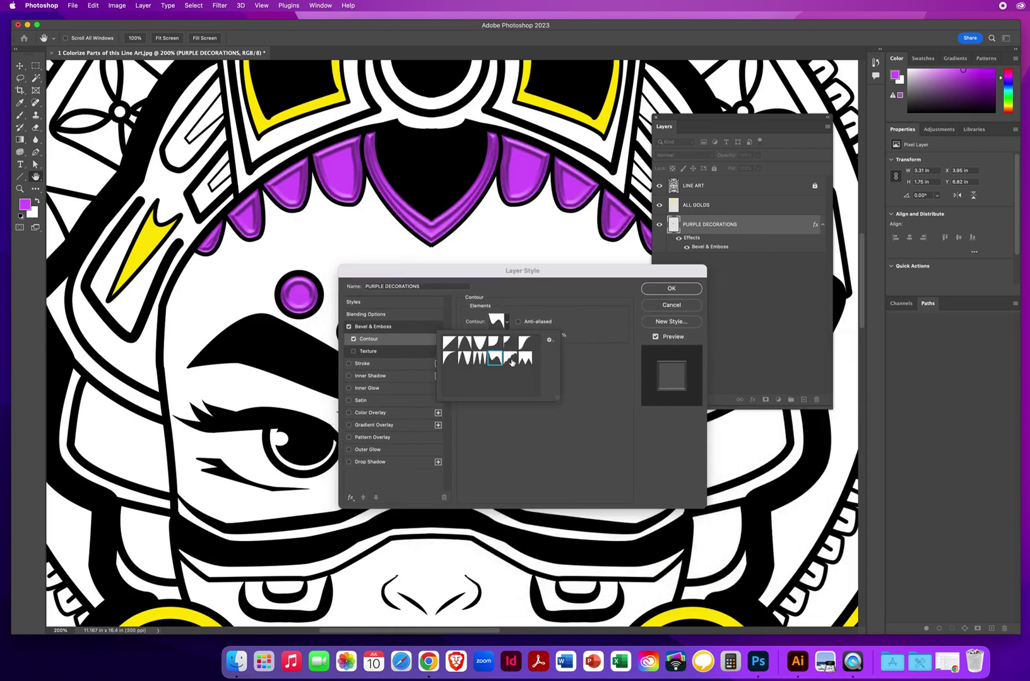
left_click(509, 361)
left_click(530, 362)
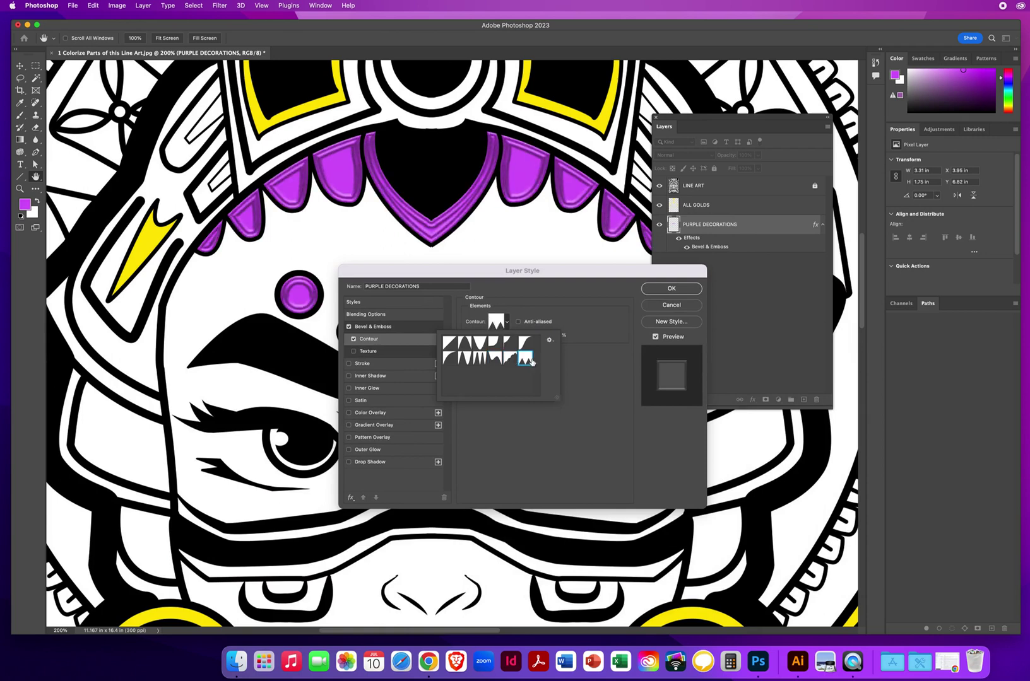
left_click(464, 360)
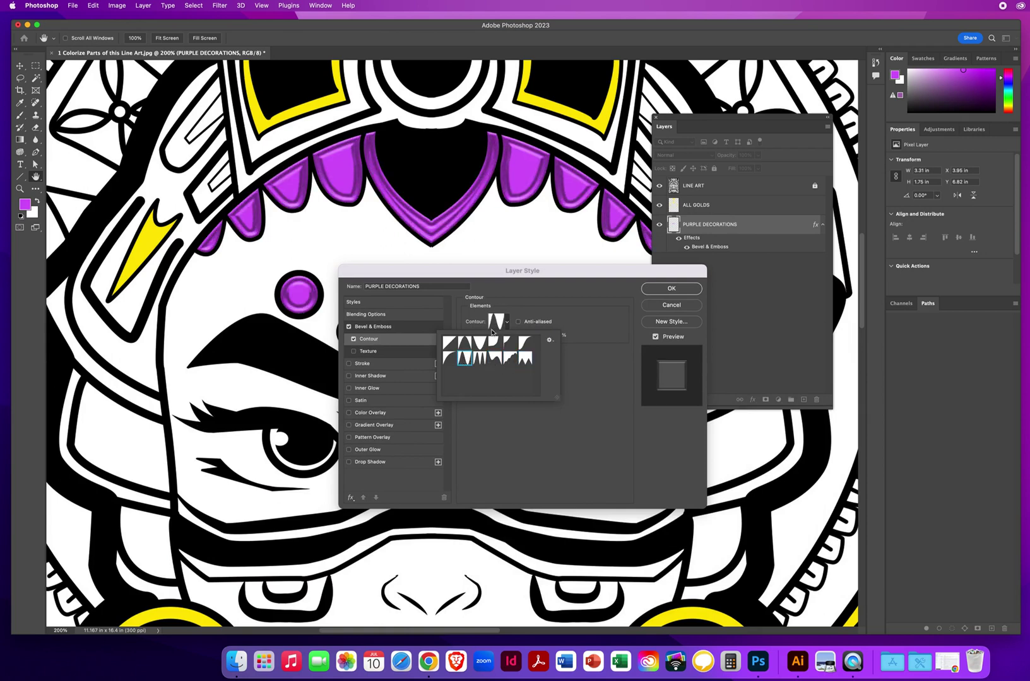
left_click_drag(490, 270, 352, 340)
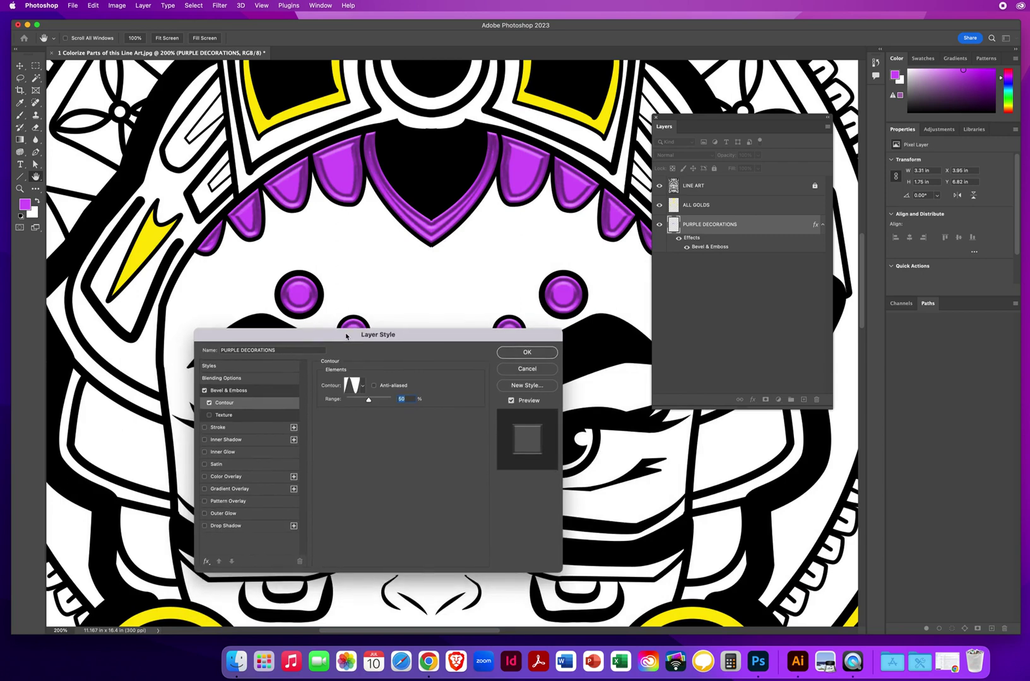
Commit the layer style on PURPLE DECORATIONS and collapse its effects list
left_click(533, 356)
key("w")
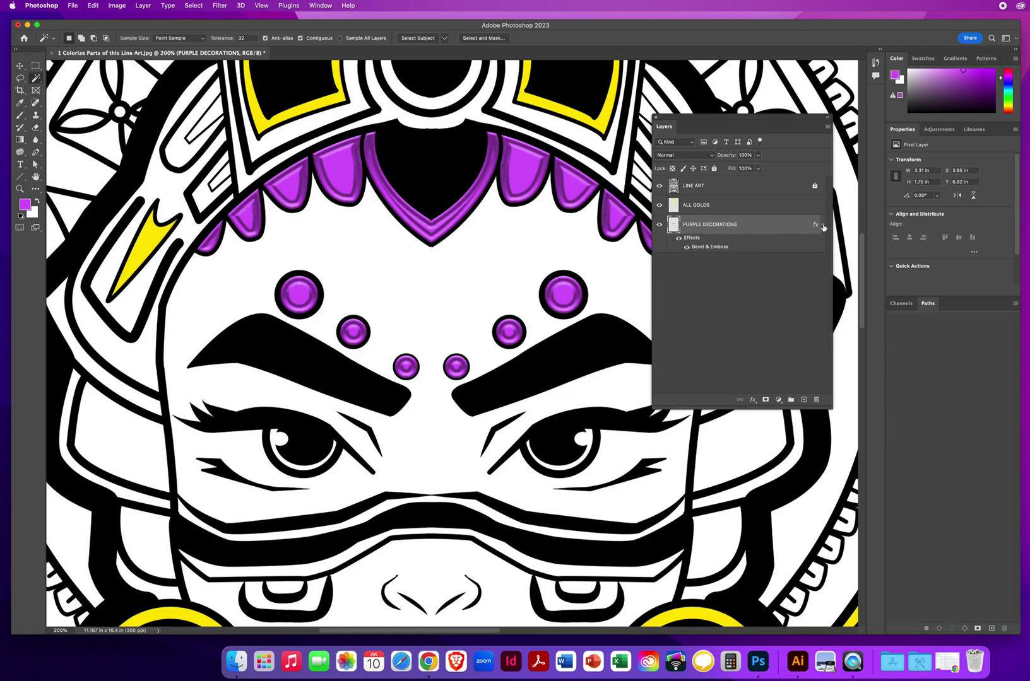
left_click(823, 226)
Zoom out and centre the whole portrait, ending on the Move tool
left_click(20, 190)
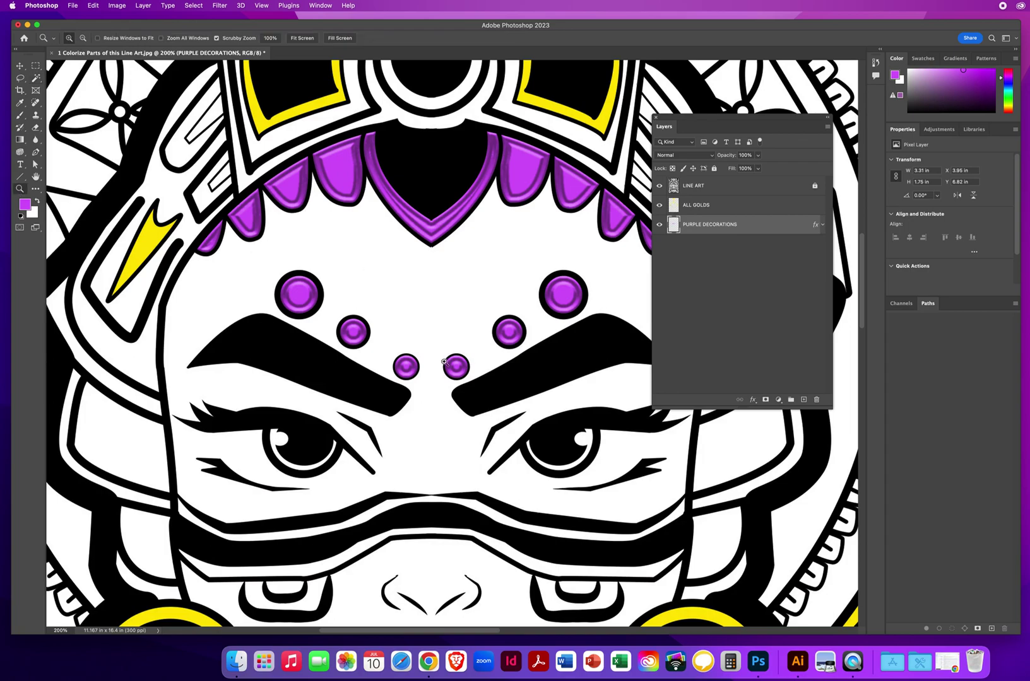
scroll(487, 376, "down", 5)
left_click_drag(455, 402, 416, 335)
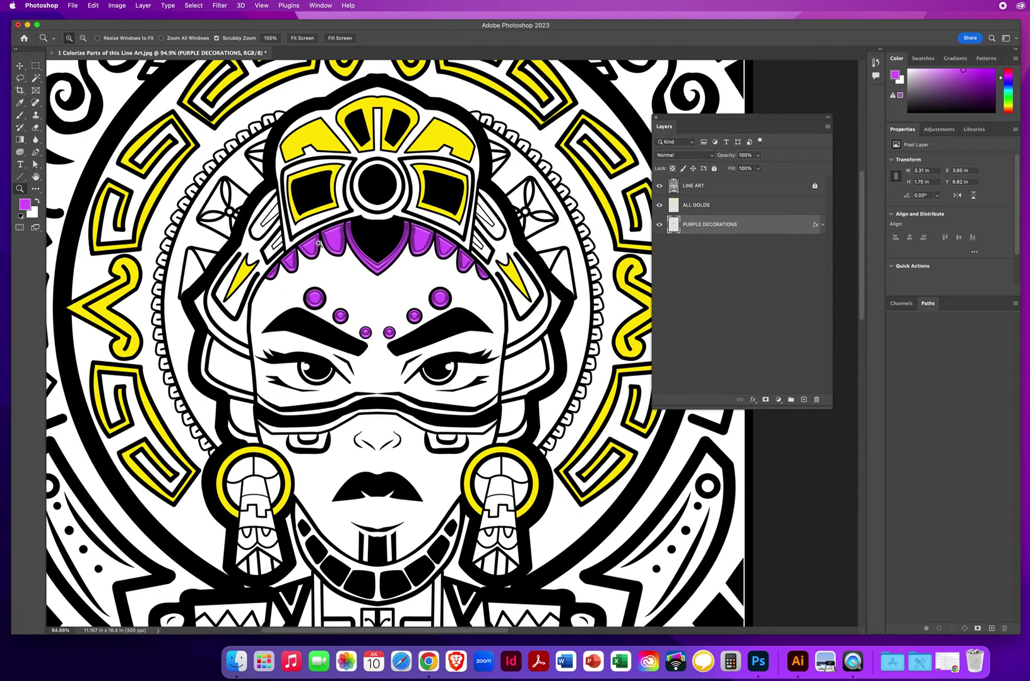
left_click(19, 65)
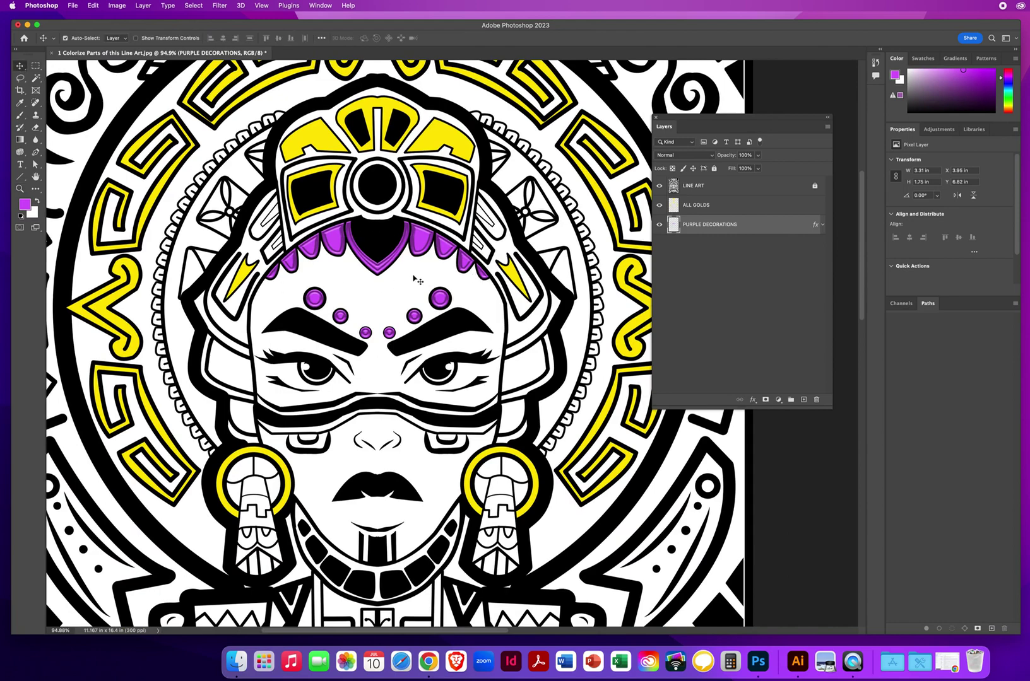